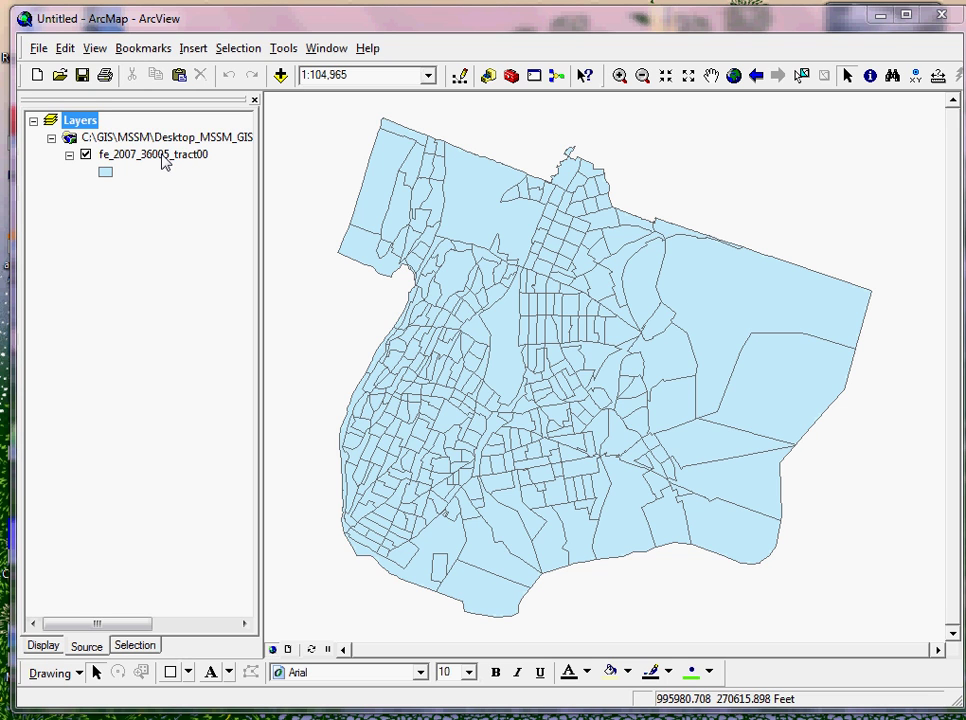
Inspect the tract layer's attribute table, highlighting the CTIDFP00 and NAMELSAD00 columns, then close it.
{"action": "right_click", "coordinate": [163, 163]}
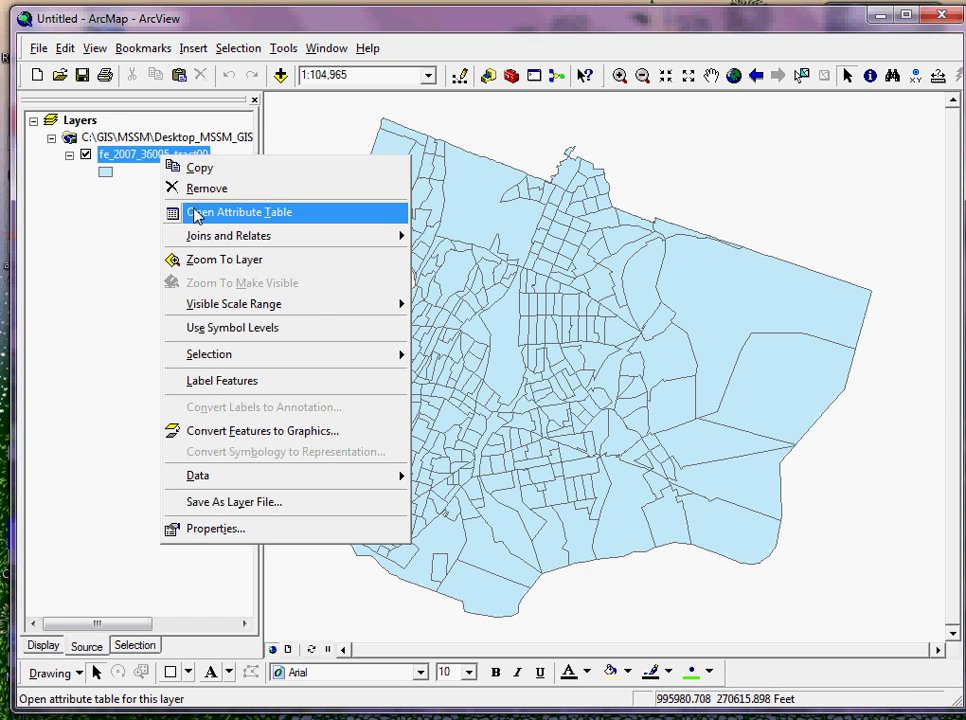
{"action": "left_click", "coordinate": [196, 216]}
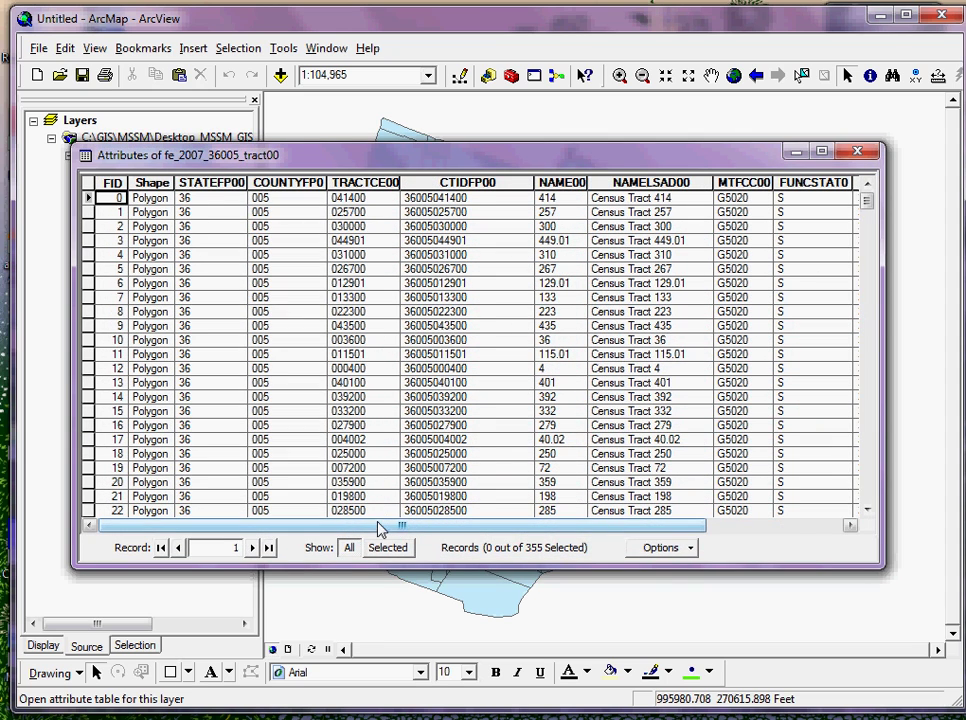
{"action": "left_click_drag", "start_coordinate": [380, 530], "coordinate": [475, 533]}
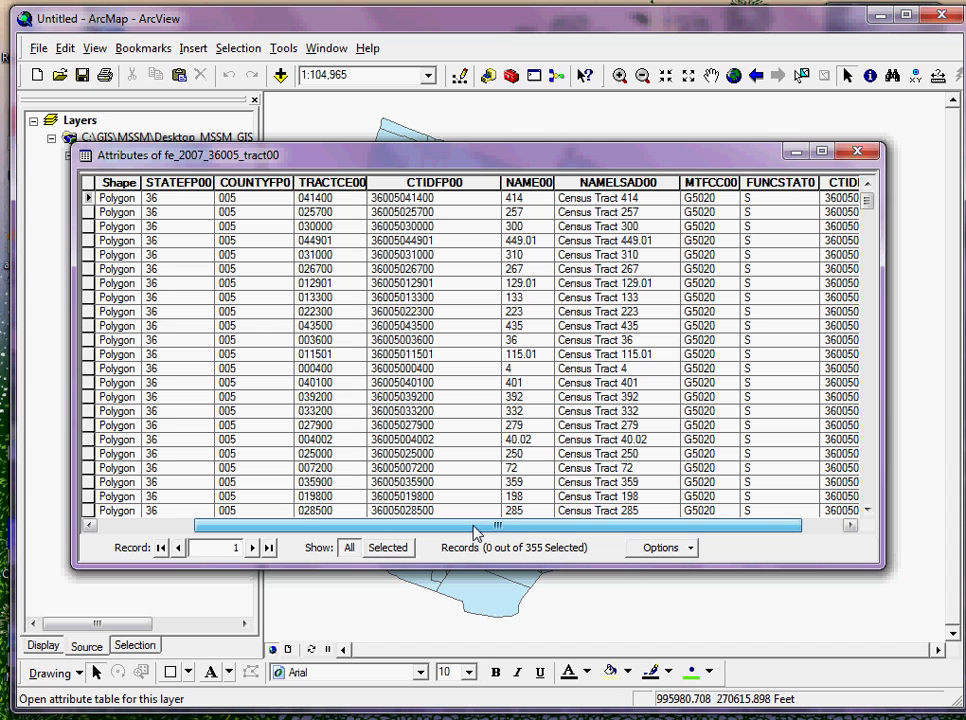
{"action": "left_click", "coordinate": [440, 184]}
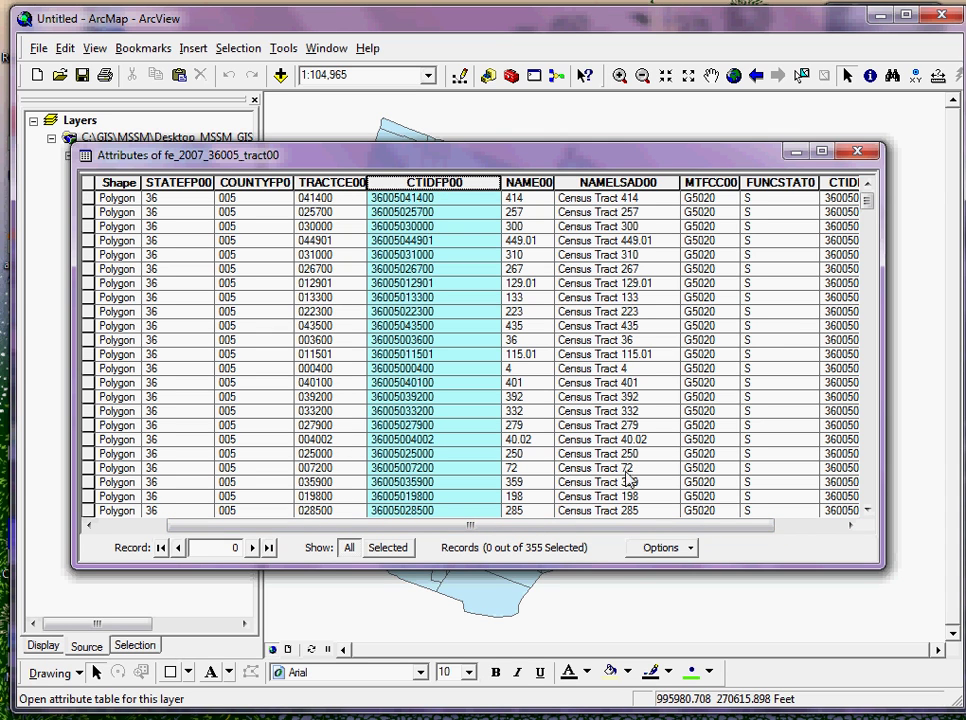
{"action": "left_click_drag", "start_coordinate": [565, 526], "coordinate": [630, 525]}
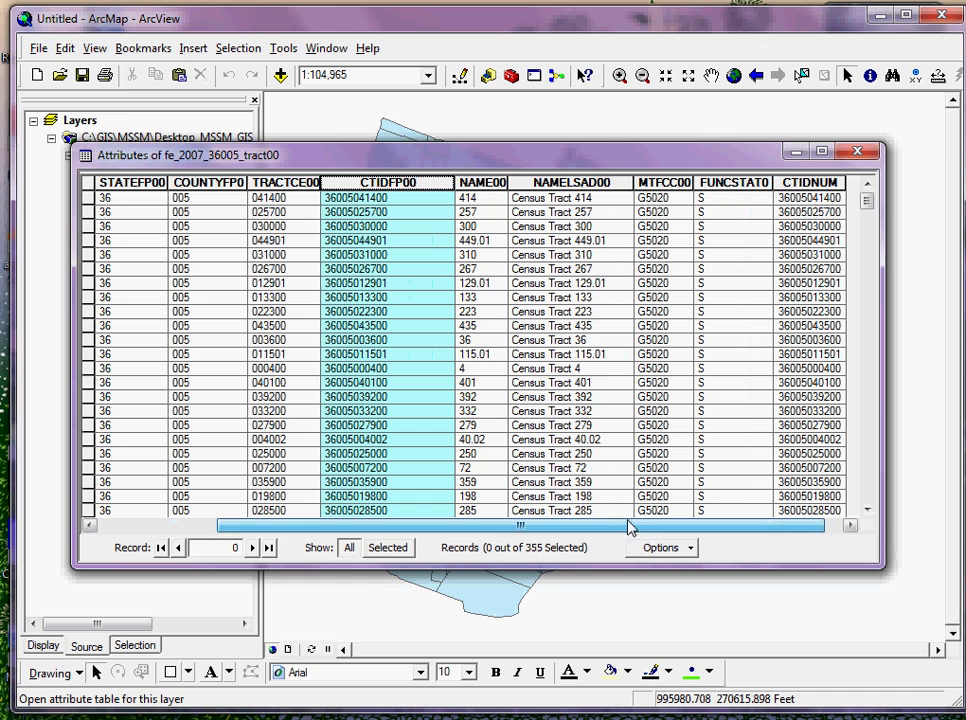
{"action": "left_click", "coordinate": [571, 183]}
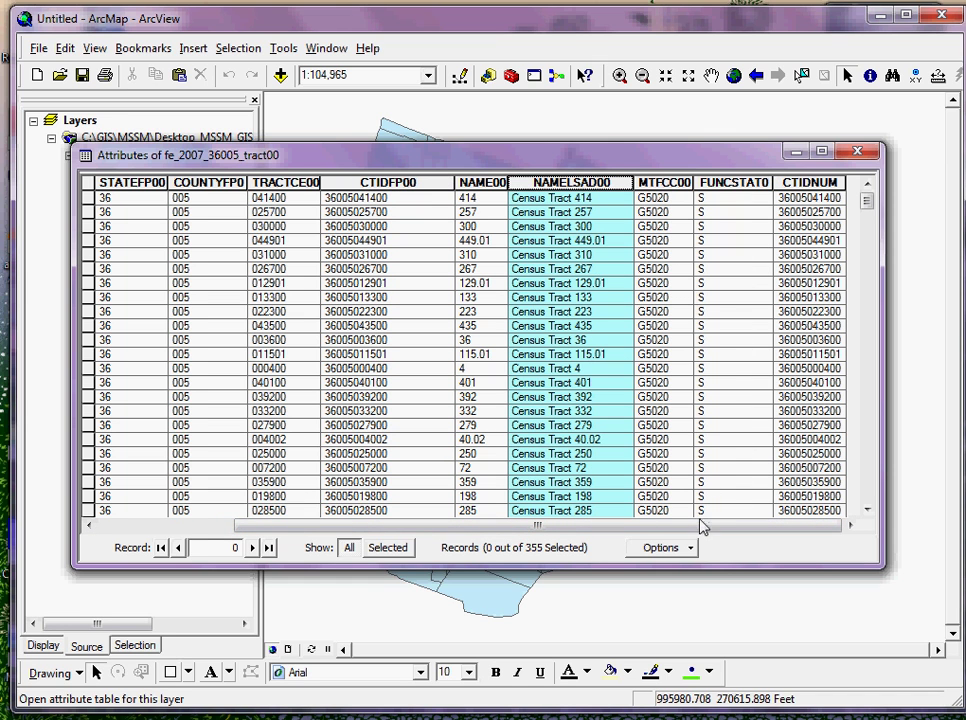
{"action": "left_click_drag", "start_coordinate": [733, 530], "coordinate": [527, 547]}
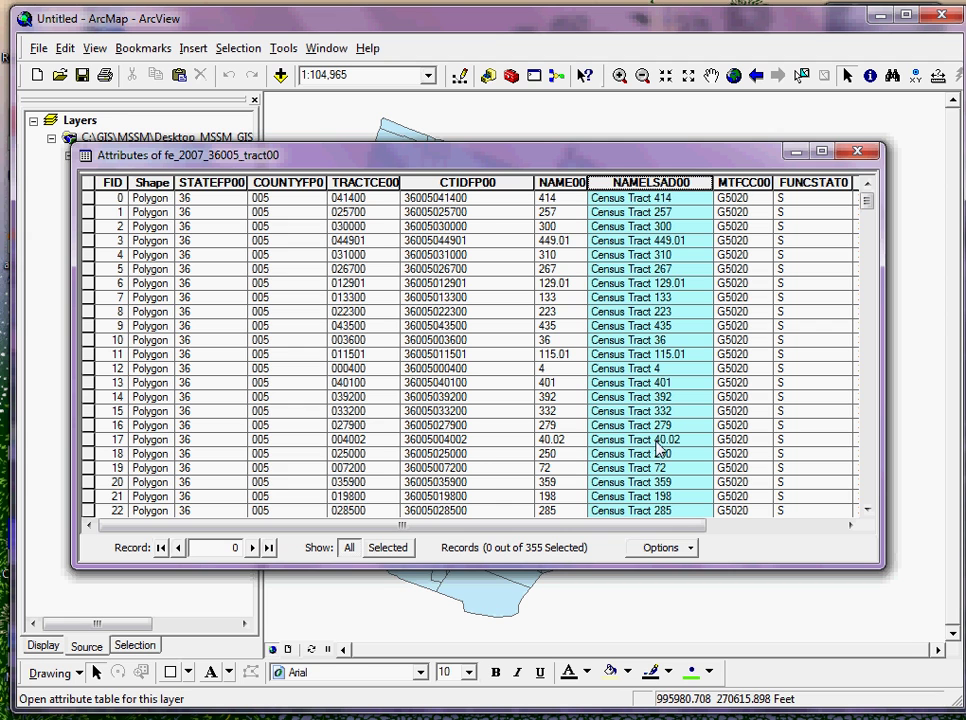
{"action": "left_click_drag", "start_coordinate": [613, 530], "coordinate": [772, 525]}
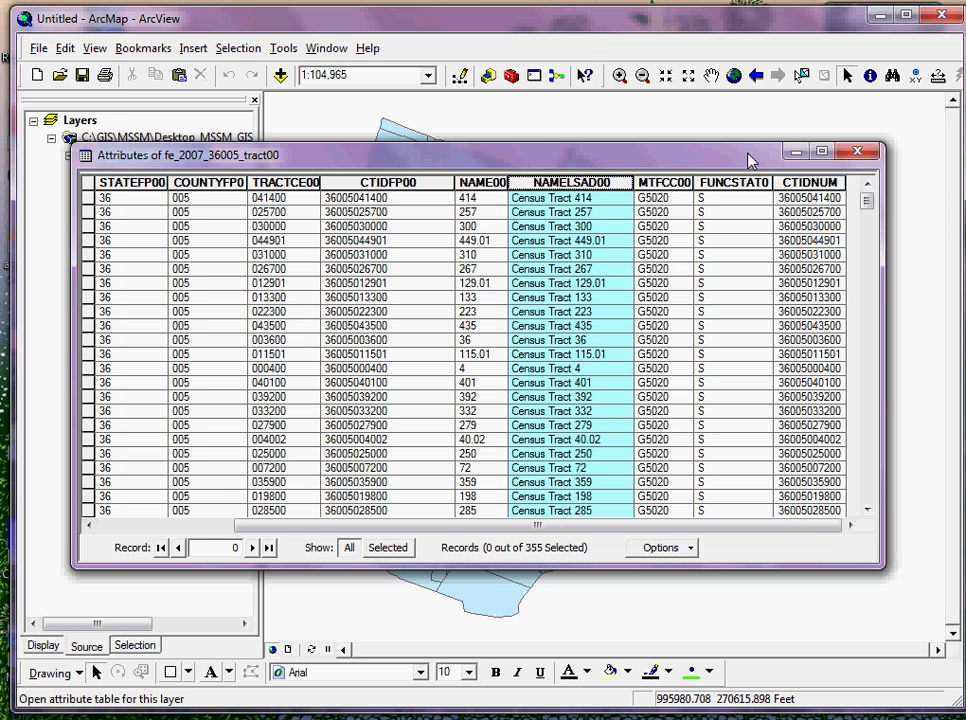
{"action": "left_click", "coordinate": [858, 152]}
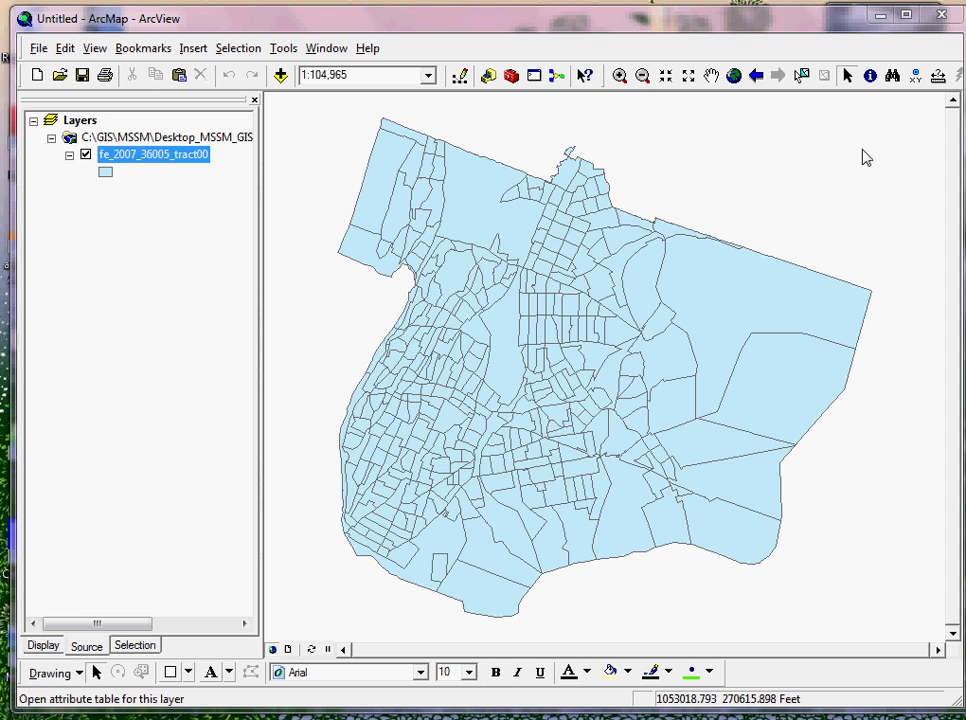
Add the tgr36000sf1trt.dbf census table to the map.
{"action": "left_click", "coordinate": [281, 77]}
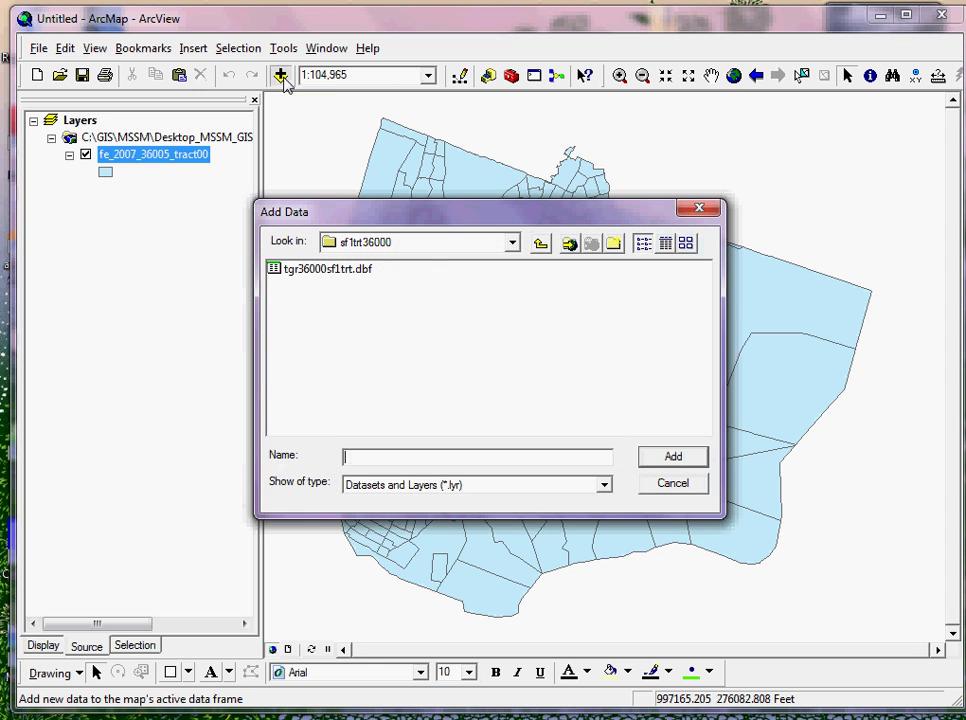
{"action": "left_click", "coordinate": [314, 278]}
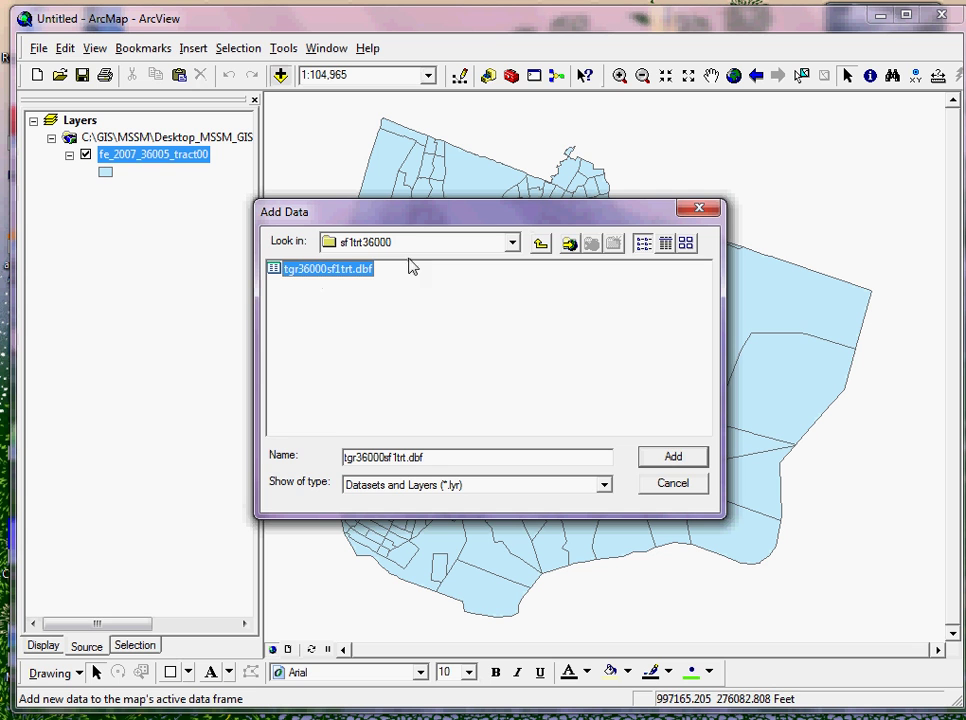
{"action": "left_click", "coordinate": [673, 458]}
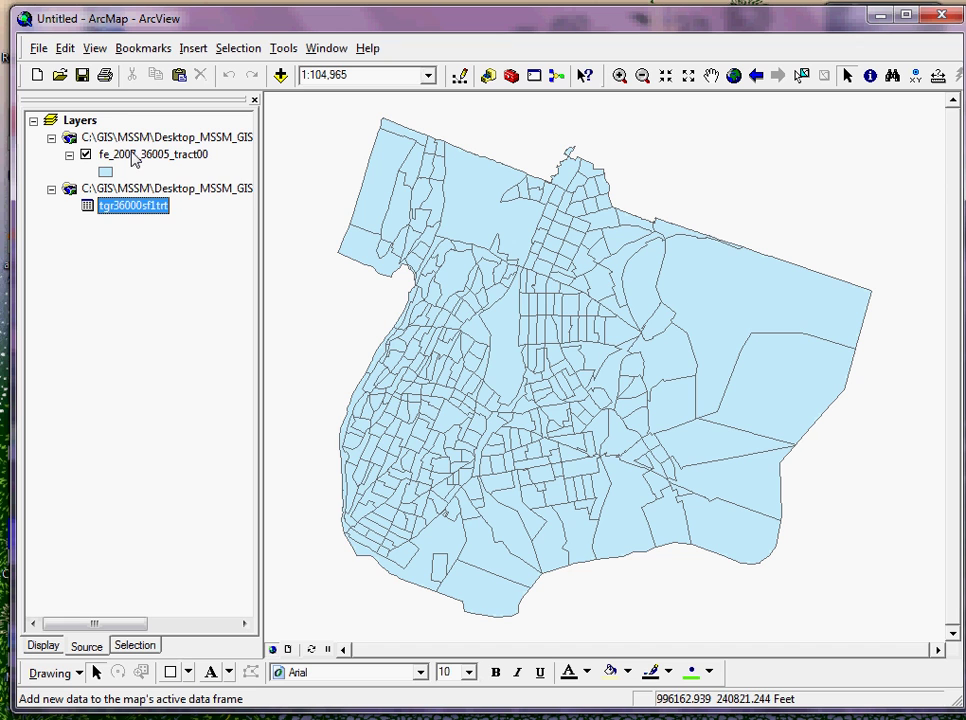
Open the tract layer's attribute table and move it up and to the right.
{"action": "right_click", "coordinate": [133, 157]}
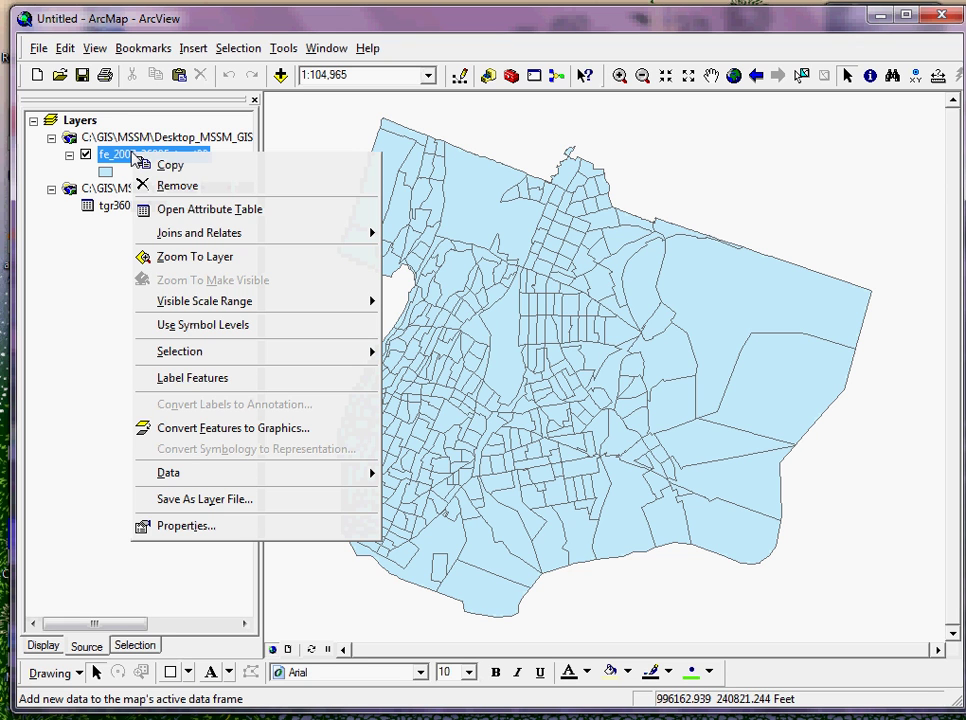
{"action": "left_click", "coordinate": [165, 212]}
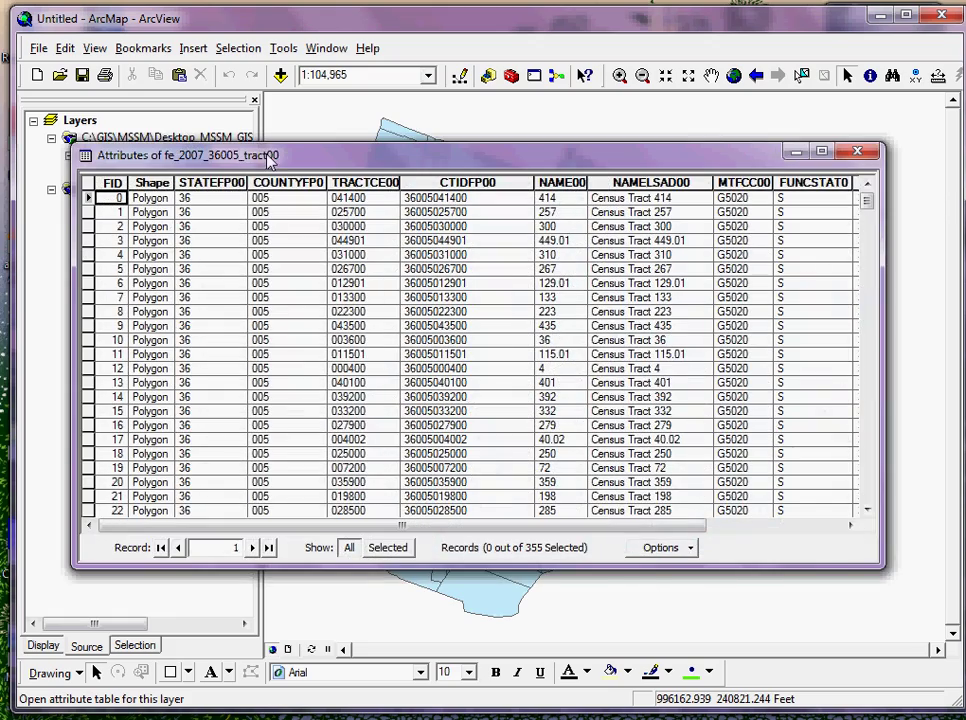
{"action": "left_click_drag", "start_coordinate": [271, 157], "coordinate": [485, 35]}
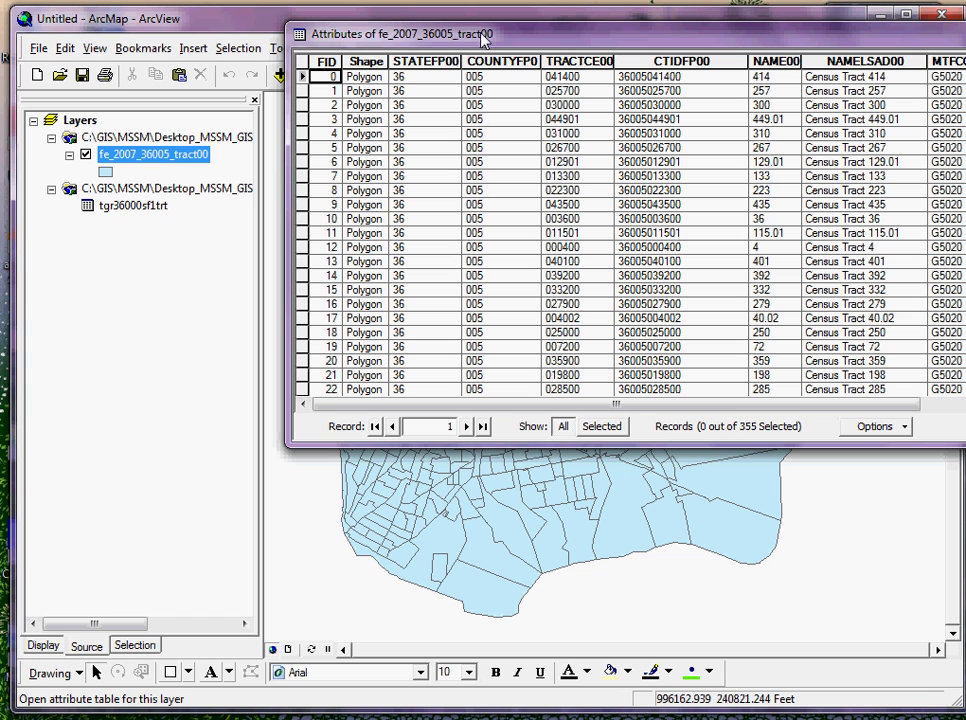
Open the tgr36000sf1trt table, resize and reposition it, and highlight POP2000, WHITE and BLACK.
{"action": "left_click", "coordinate": [138, 206]}
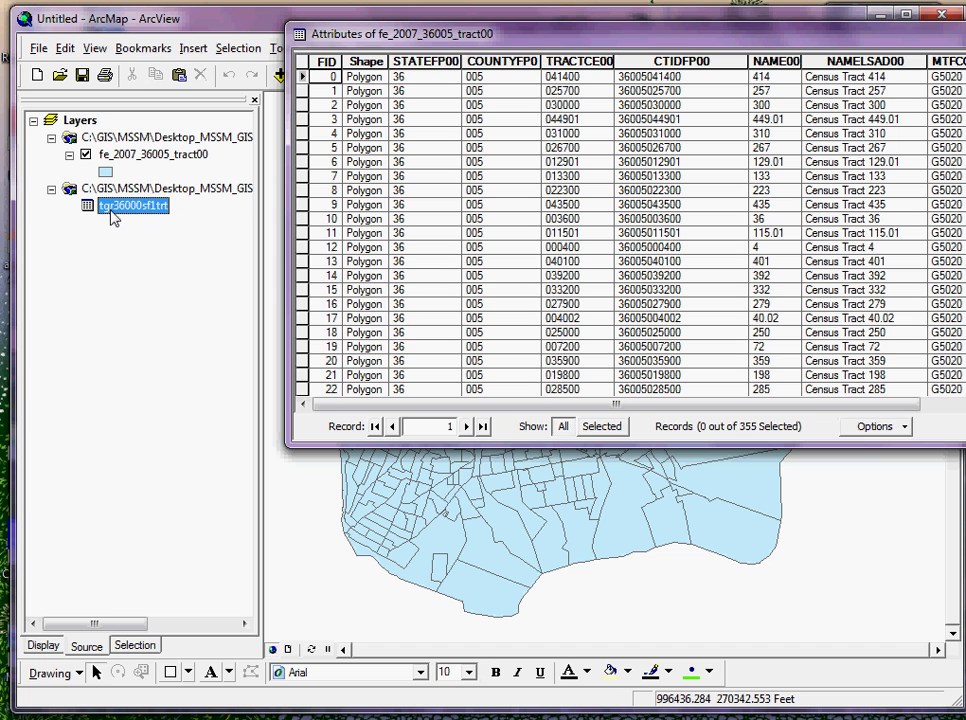
{"action": "right_click", "coordinate": [113, 218]}
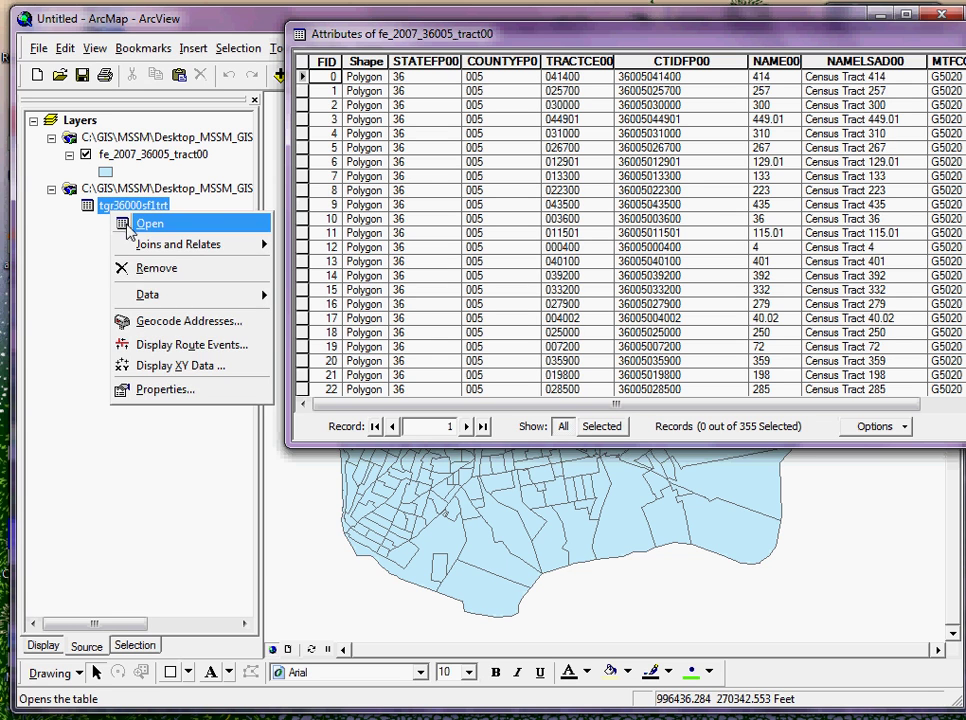
{"action": "left_click", "coordinate": [127, 232]}
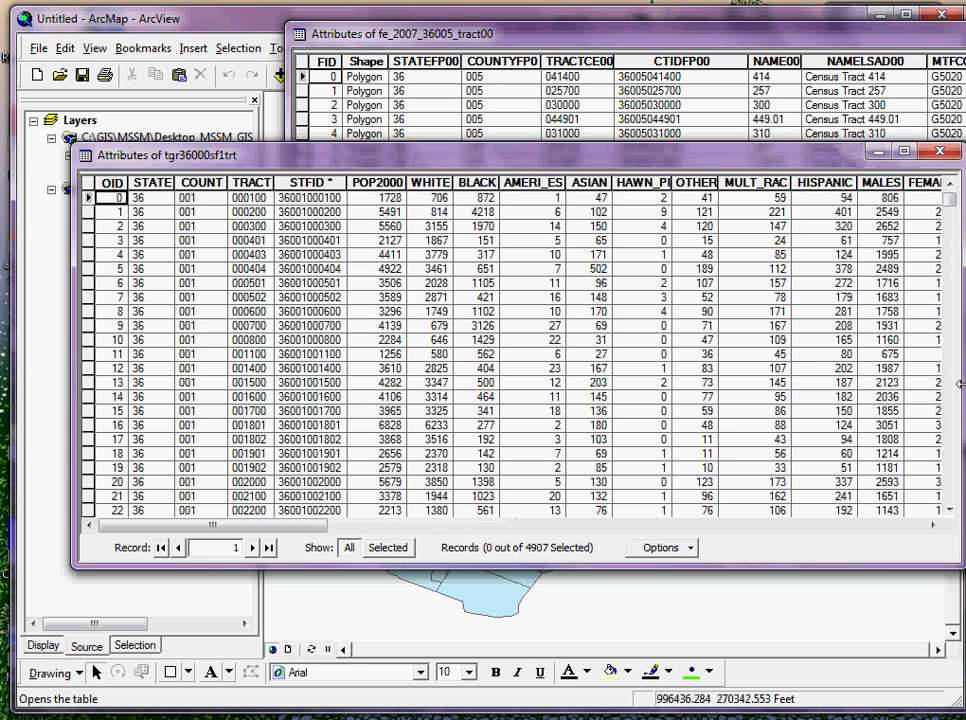
{"action": "left_click_drag", "start_coordinate": [965, 350], "coordinate": [793, 350]}
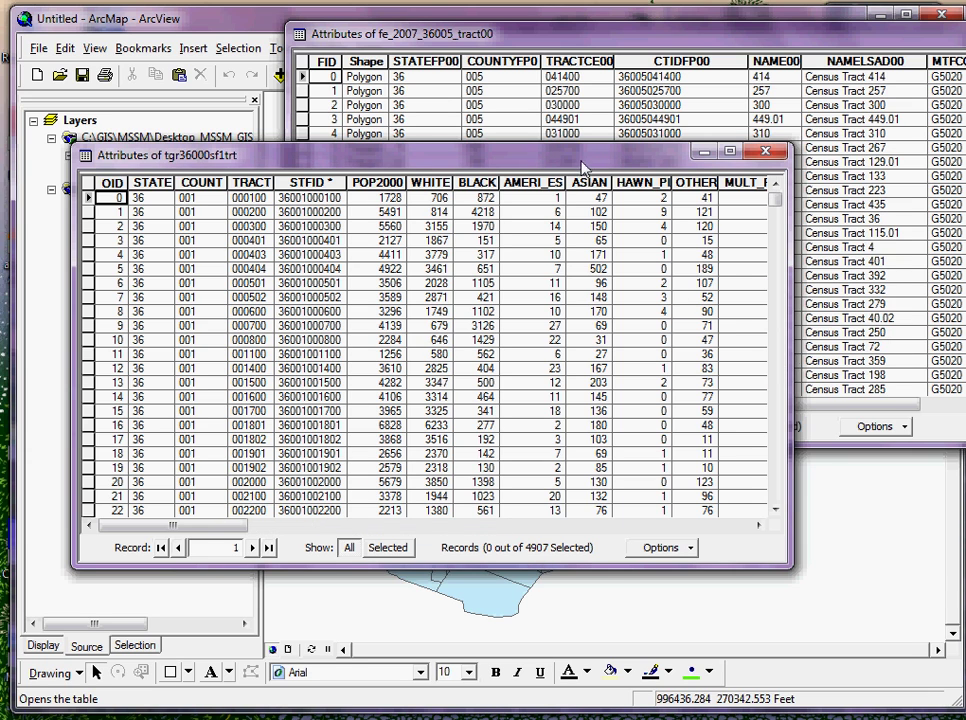
{"action": "left_click_drag", "start_coordinate": [578, 160], "coordinate": [682, 249]}
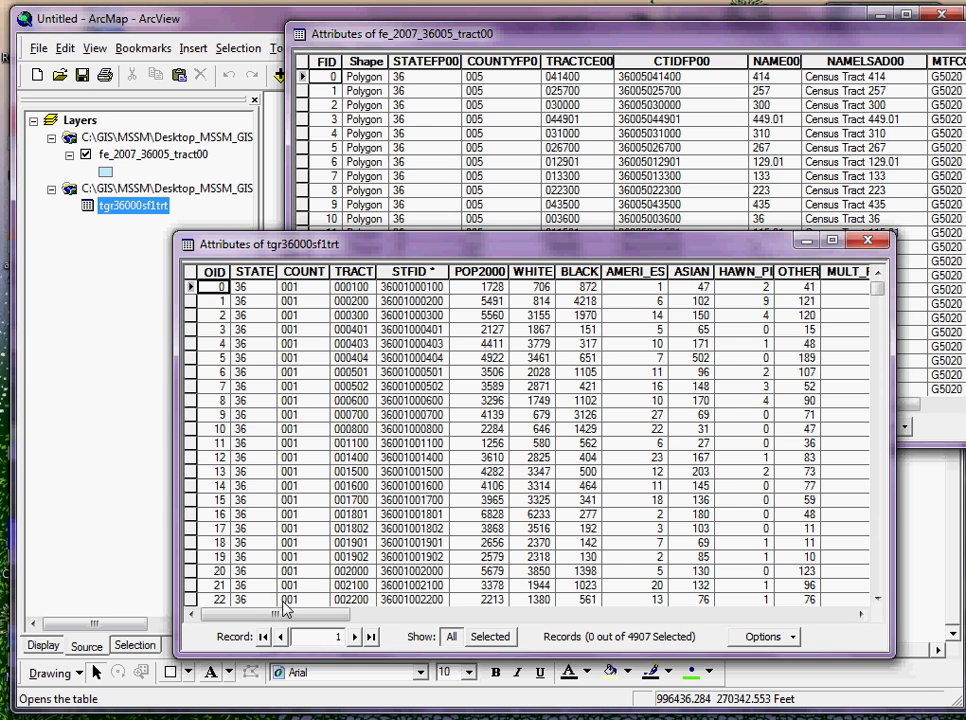
{"action": "left_click_drag", "start_coordinate": [288, 614], "coordinate": [340, 622]}
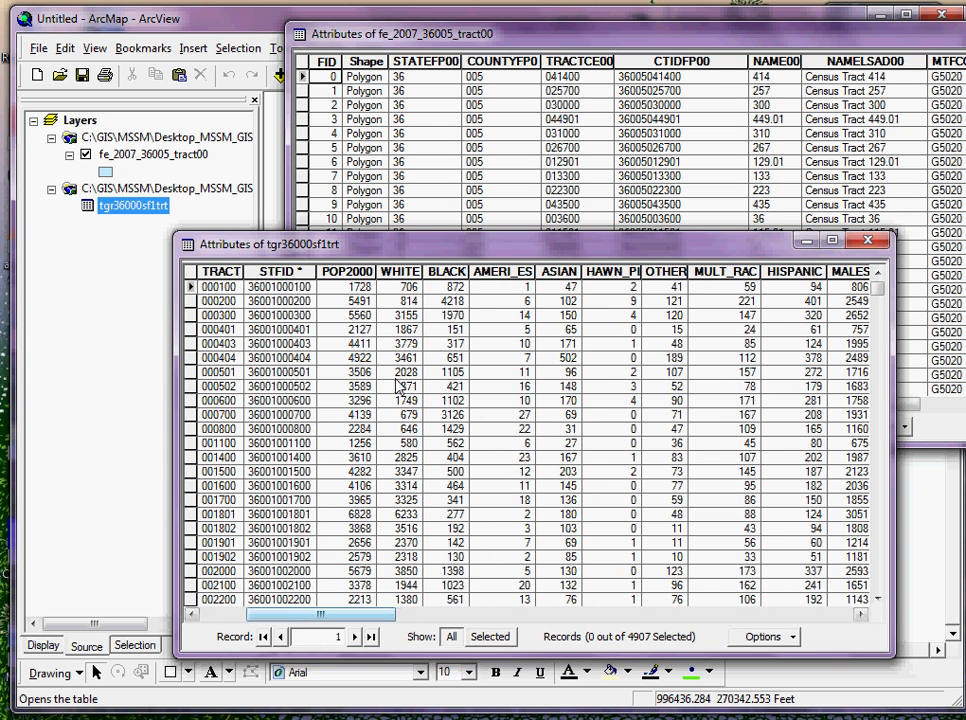
{"action": "left_click_drag", "start_coordinate": [347, 271], "coordinate": [675, 278]}
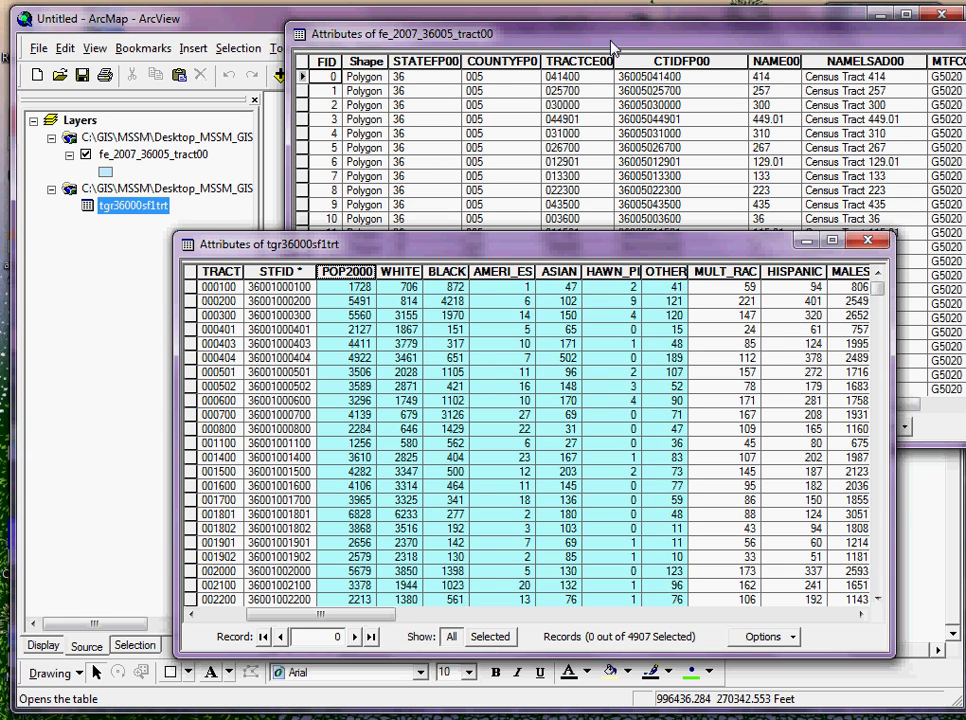
Compare the tract table's CTIDFP00 column against the census table's widened STFID column.
{"action": "left_click", "coordinate": [464, 34]}
{"action": "left_click_drag", "start_coordinate": [500, 61], "coordinate": [820, 61]}
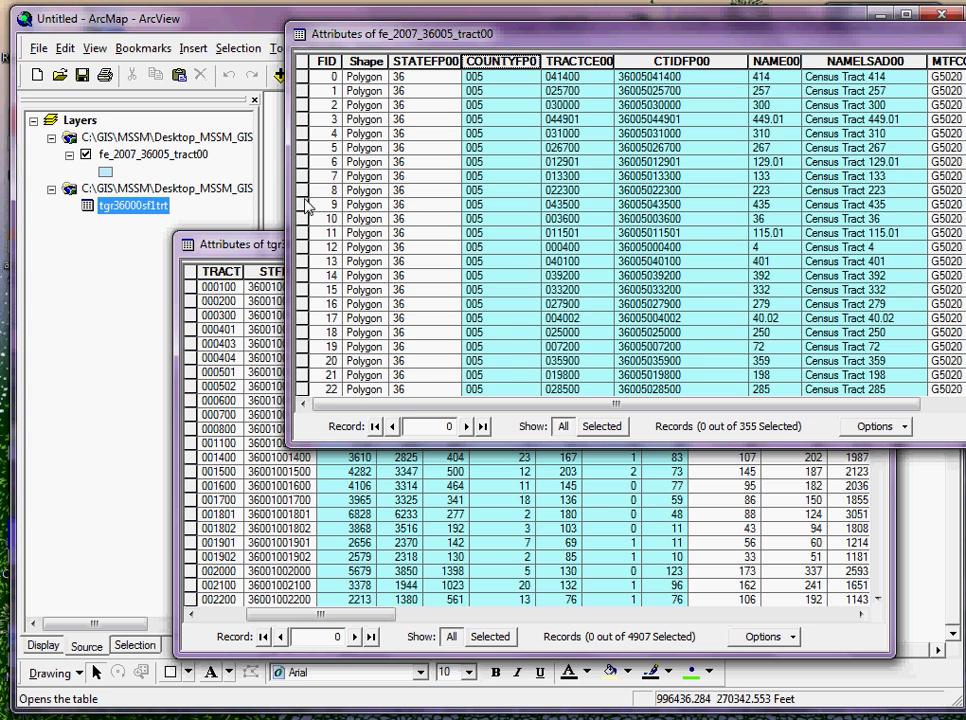
{"action": "left_click", "coordinate": [228, 244]}
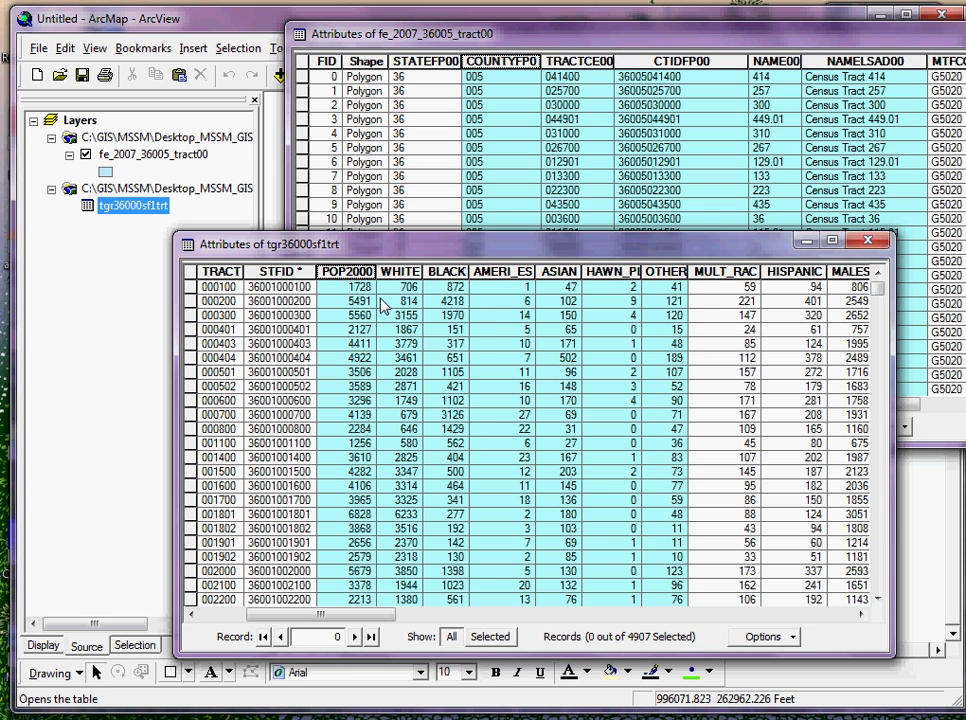
{"action": "left_click_drag", "start_coordinate": [316, 271], "coordinate": [365, 271]}
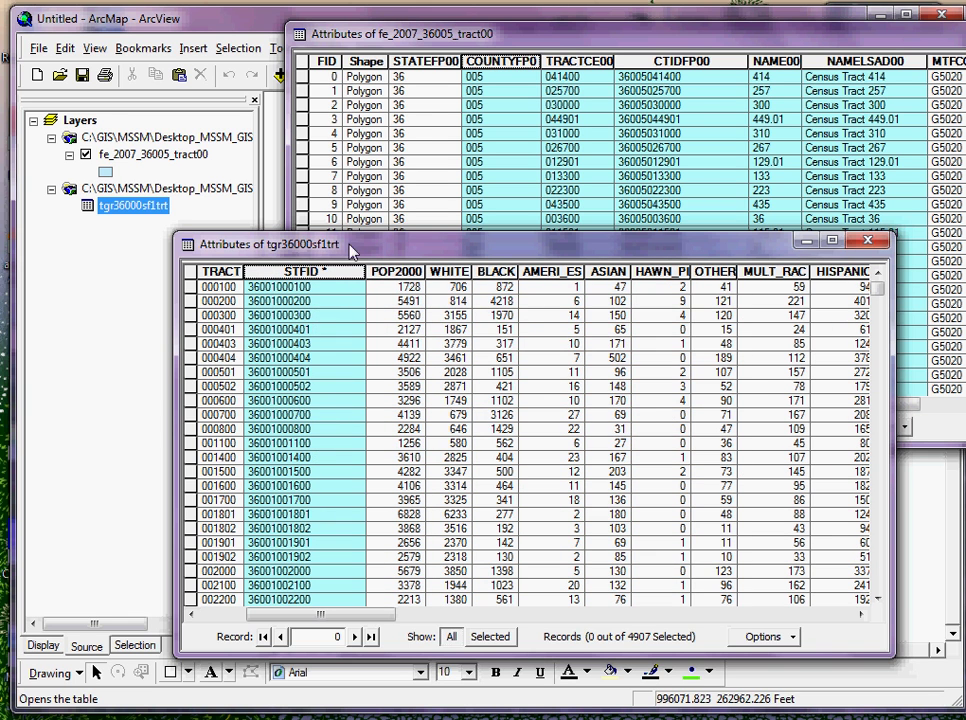
{"action": "left_click", "coordinate": [340, 33]}
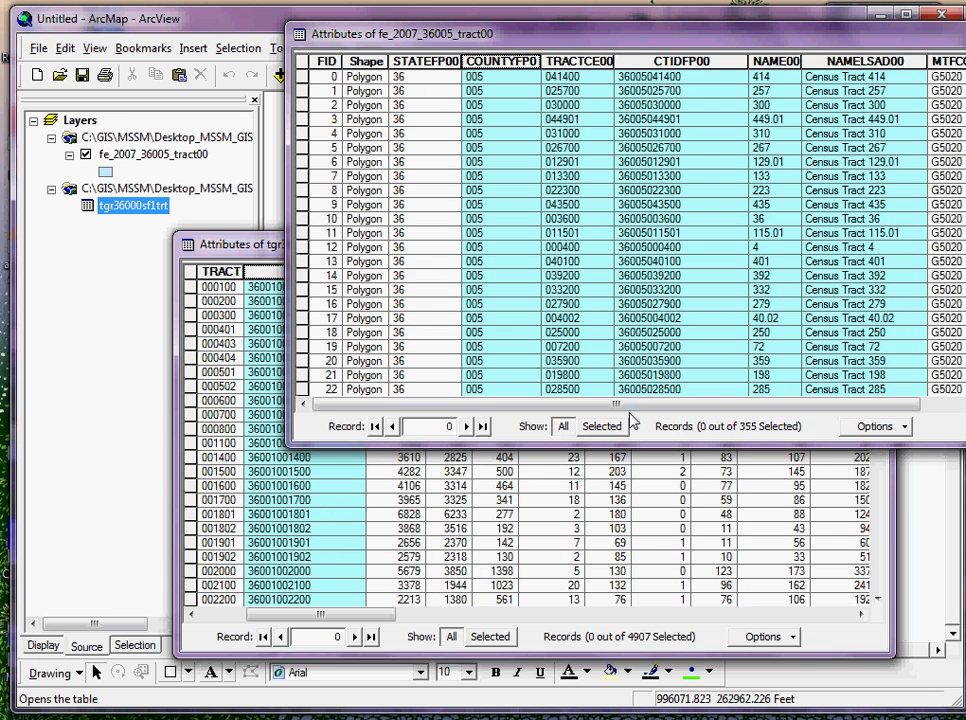
{"action": "left_click_drag", "start_coordinate": [707, 405], "coordinate": [862, 456]}
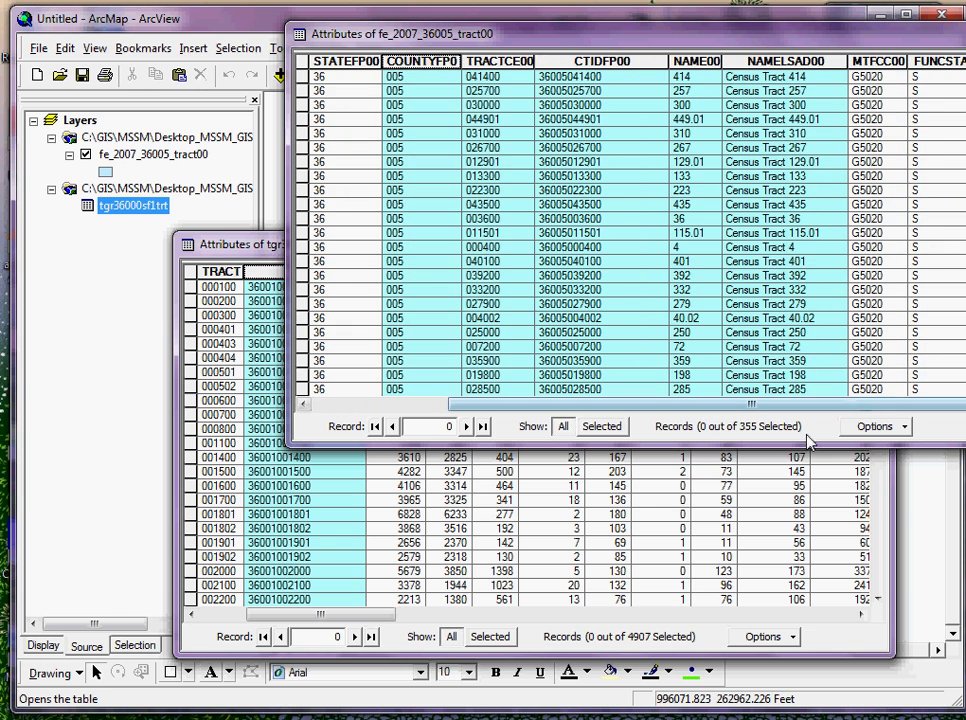
{"action": "left_click_drag", "start_coordinate": [751, 405], "coordinate": [630, 410]}
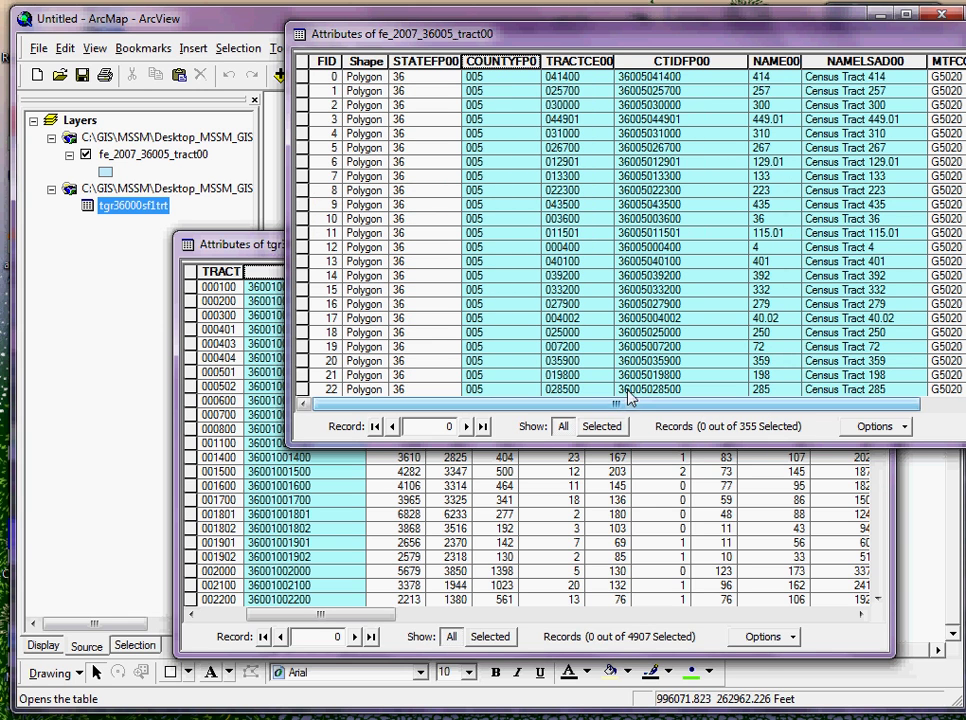
{"action": "left_click", "coordinate": [701, 62]}
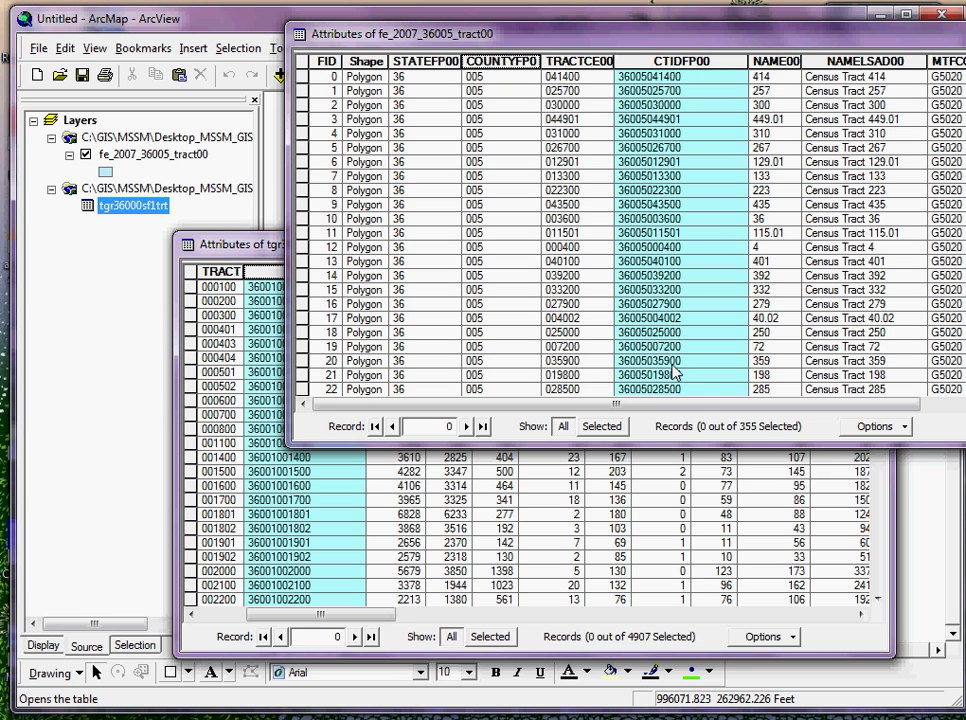
Shrink and move the tract table aside, then close both attribute tables.
{"action": "left_click_drag", "start_coordinate": [689, 446], "coordinate": [691, 215]}
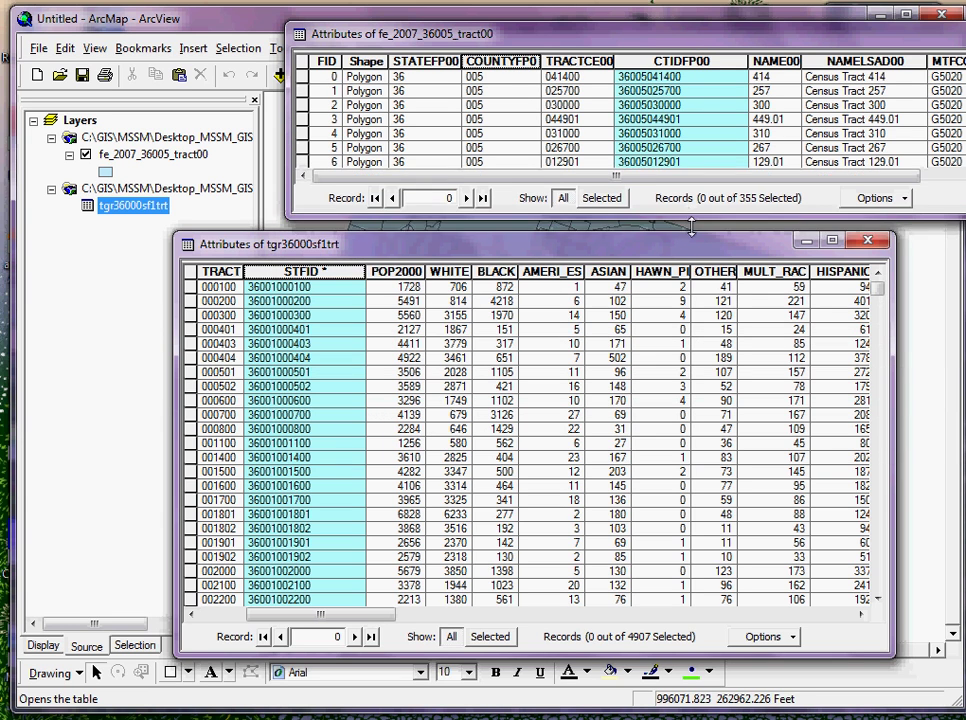
{"action": "left_click_drag", "start_coordinate": [689, 42], "coordinate": [555, 36]}
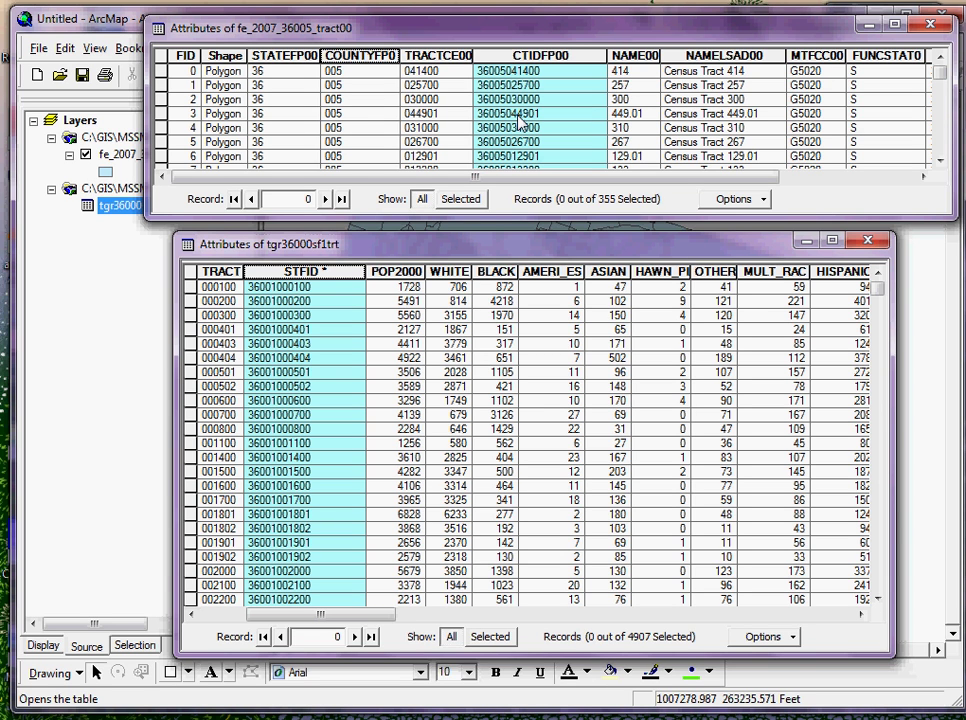
{"action": "left_click", "coordinate": [935, 27]}
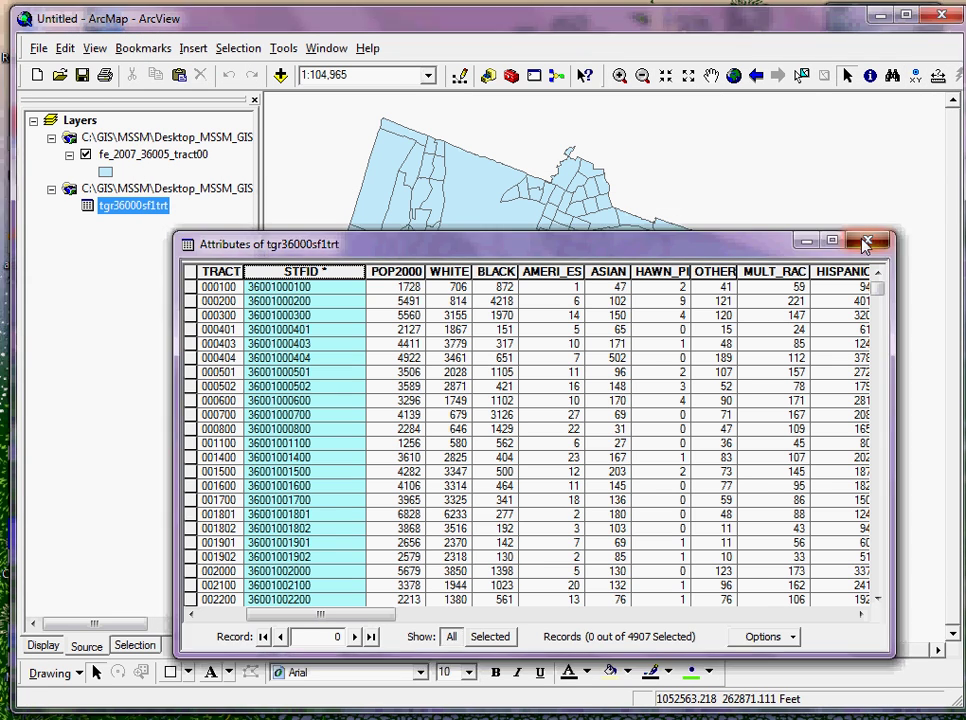
{"action": "left_click", "coordinate": [867, 240]}
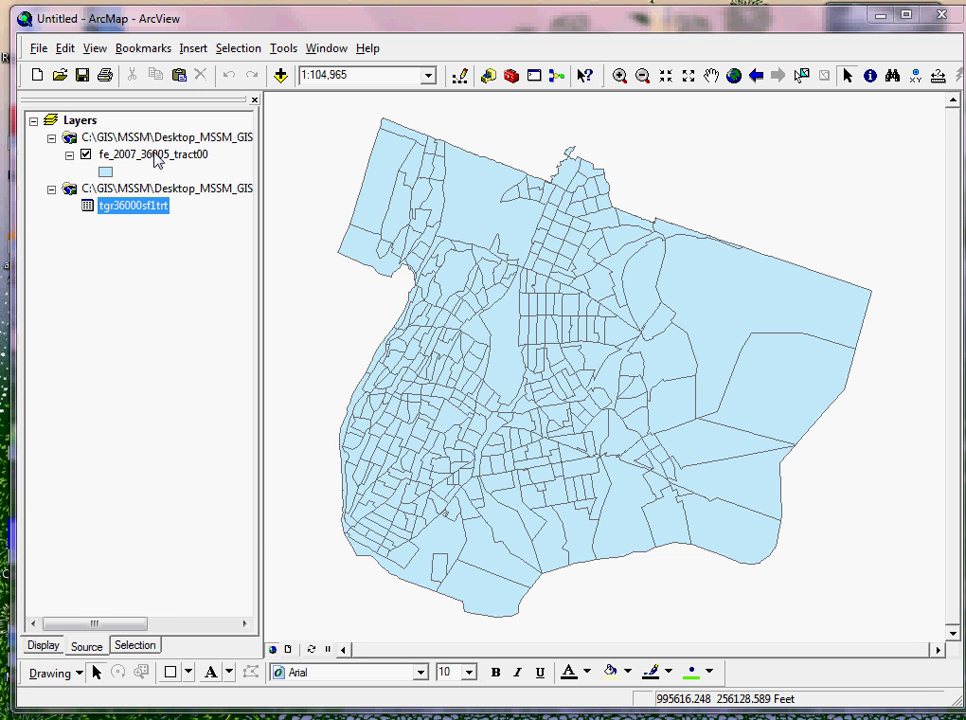
{"action": "right_click", "coordinate": [156, 160]}
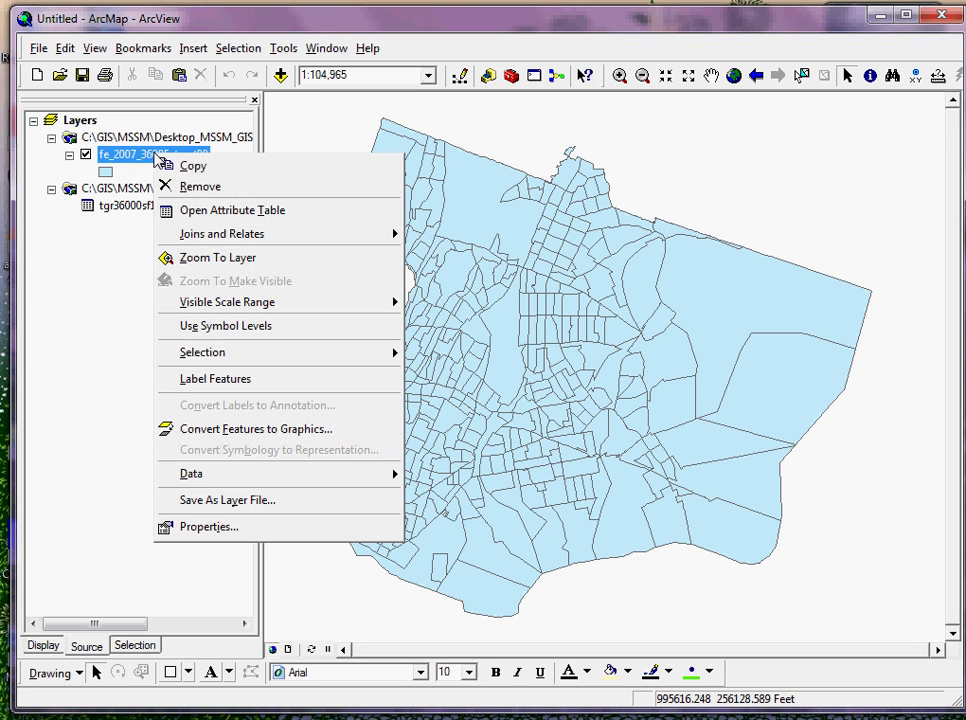
Bring up the Joins and Relates options for the fe_2007_36005_tract00 layer.
{"action": "mouse_move", "coordinate": [211, 244]}
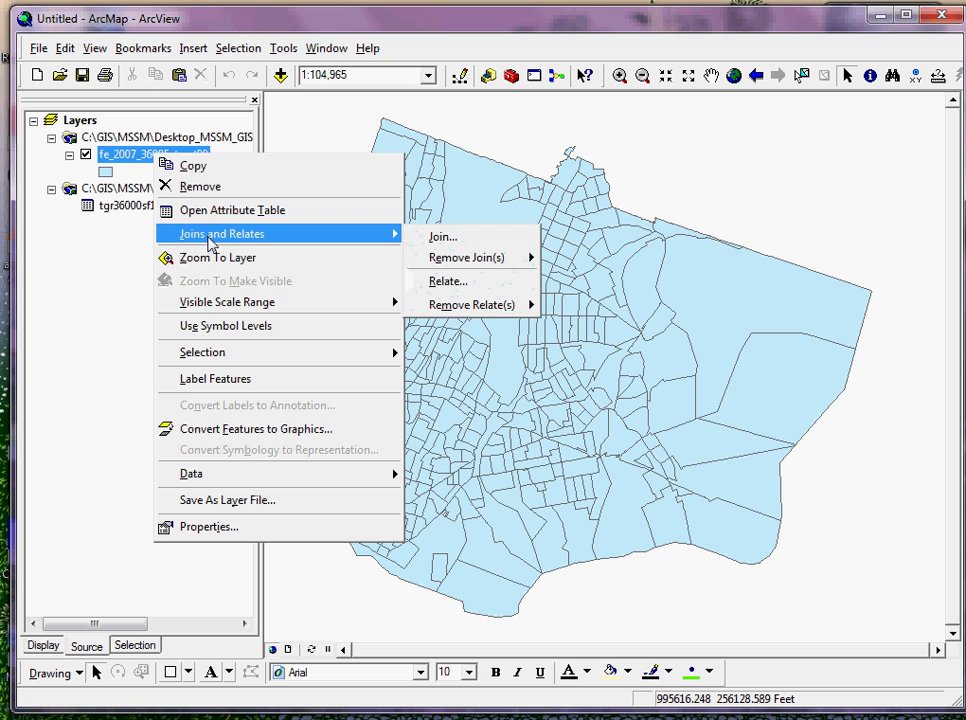
In Join Data, set CTIDFP00 as the tract layer's join field, keeping tgr36000sf1trt as join table.
{"action": "left_click", "coordinate": [442, 237]}
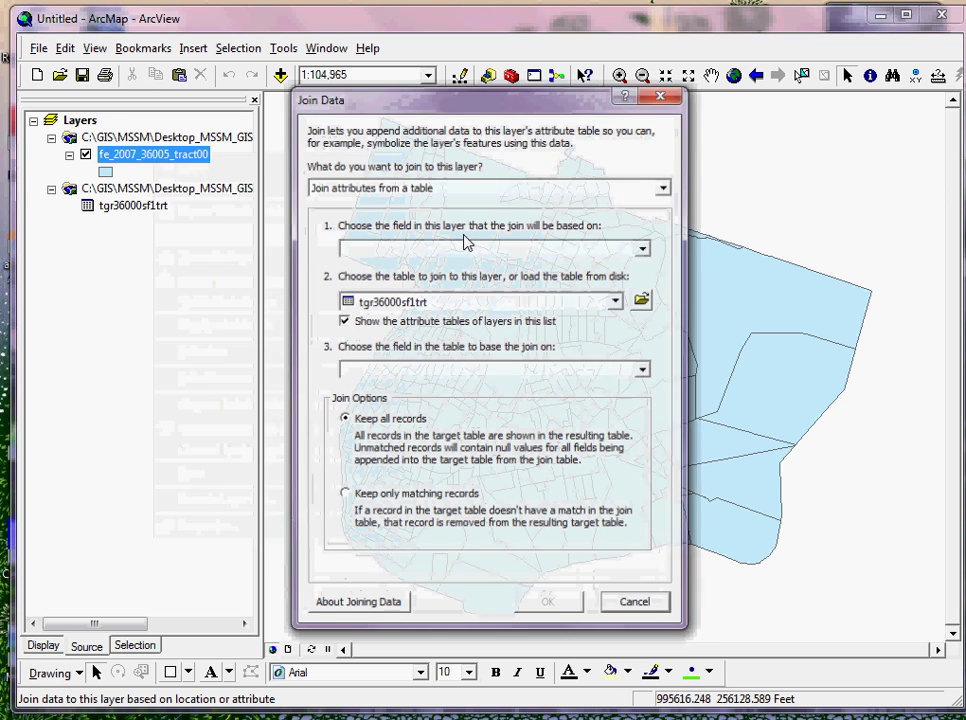
{"action": "left_click_drag", "start_coordinate": [440, 105], "coordinate": [474, 100]}
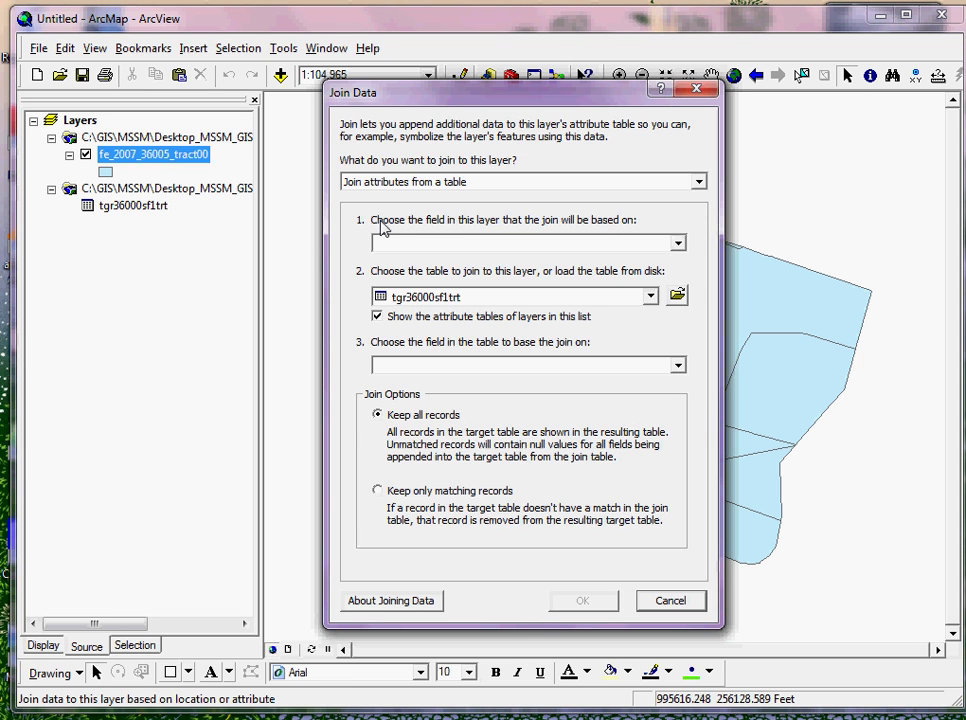
{"action": "left_click", "coordinate": [678, 246]}
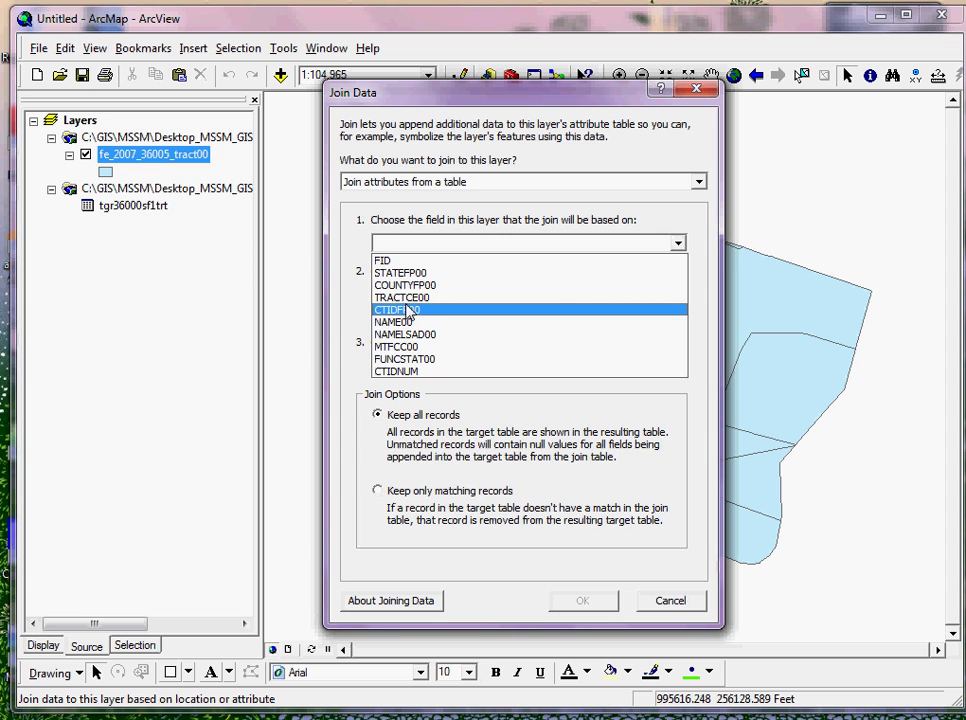
{"action": "left_click", "coordinate": [406, 311]}
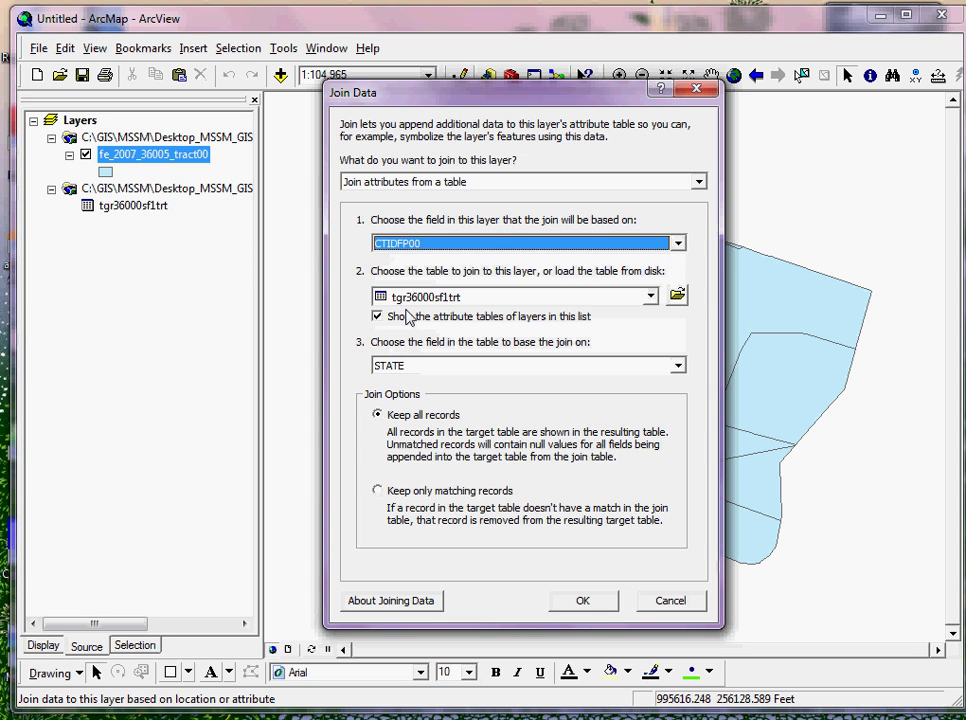
Match on the census table's STFID field and apply the join.
{"action": "left_click", "coordinate": [678, 367]}
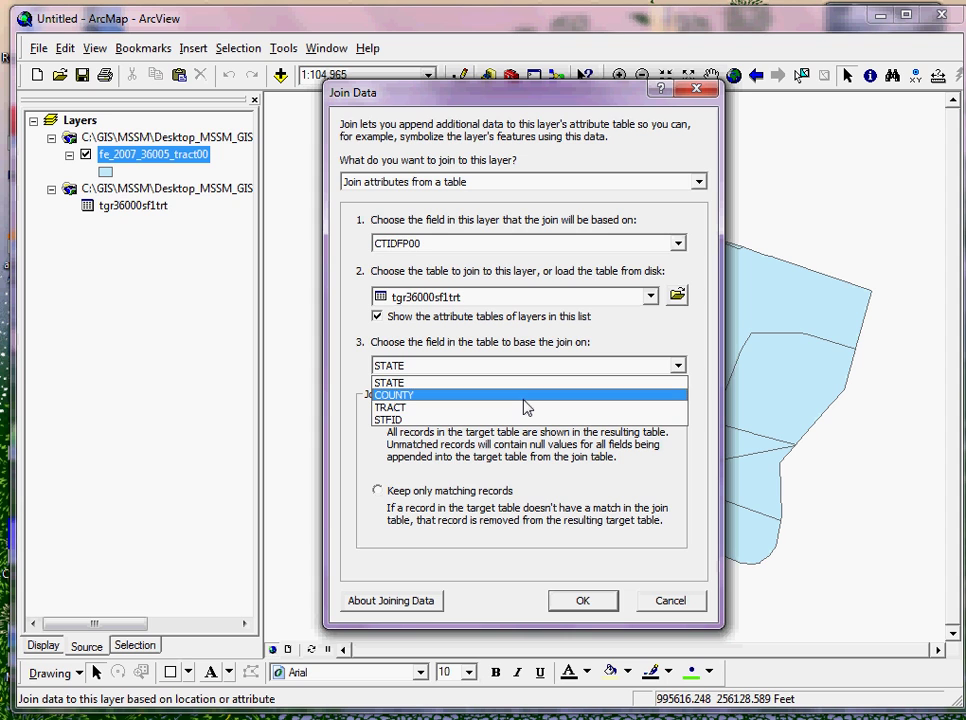
{"action": "left_click", "coordinate": [472, 420]}
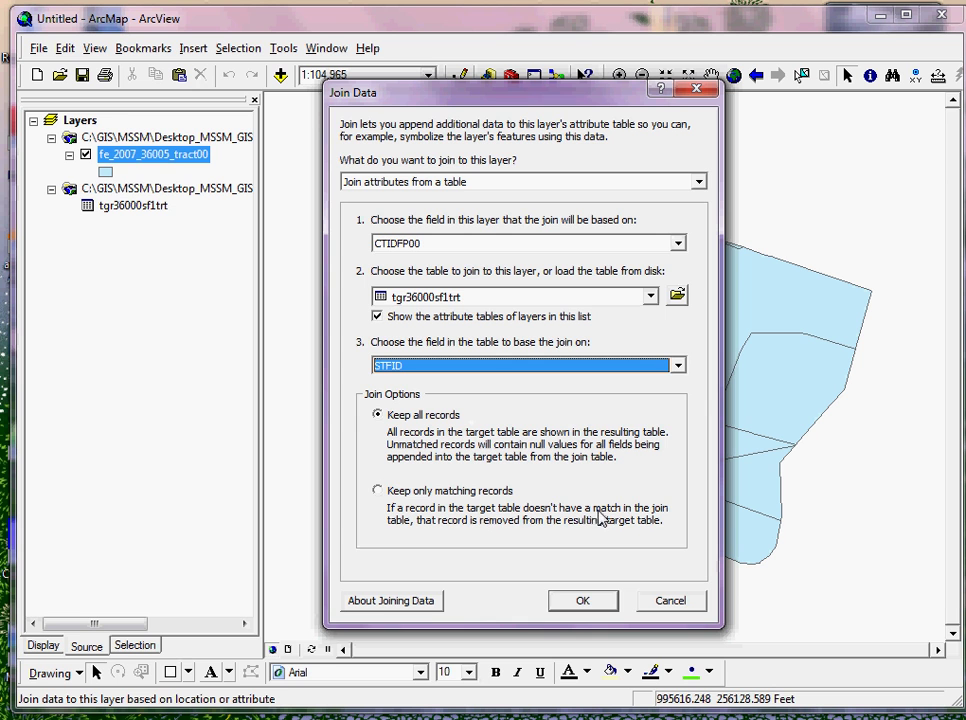
{"action": "left_click", "coordinate": [587, 605]}
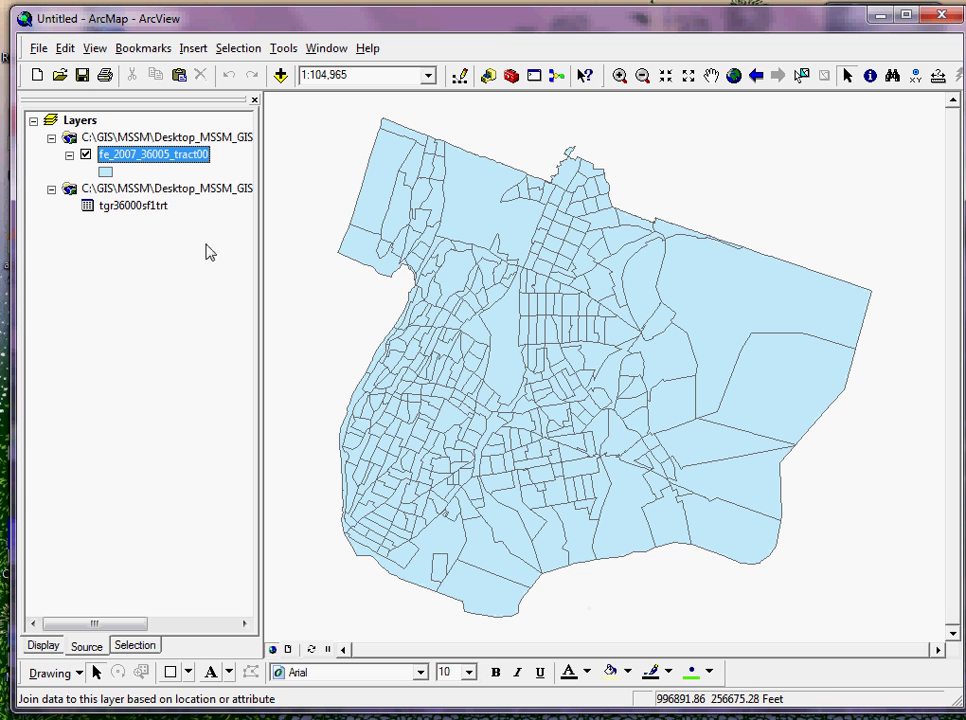
Verify the joined POP2000 through MULT_RAC columns in the tract attribute table, then close it.
{"action": "right_click", "coordinate": [124, 164]}
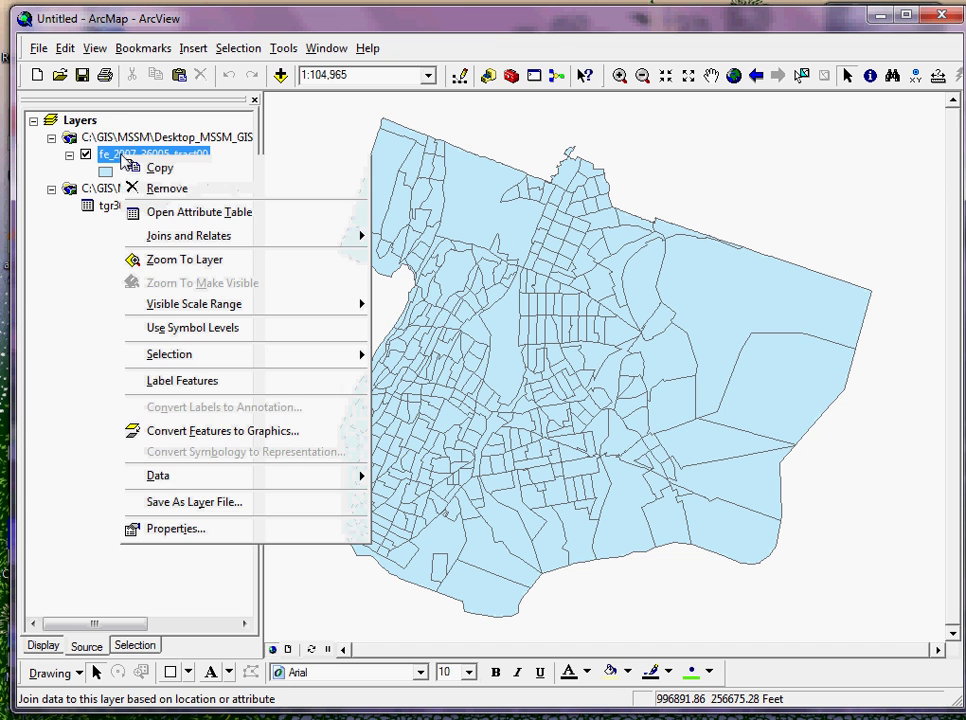
{"action": "left_click", "coordinate": [143, 213]}
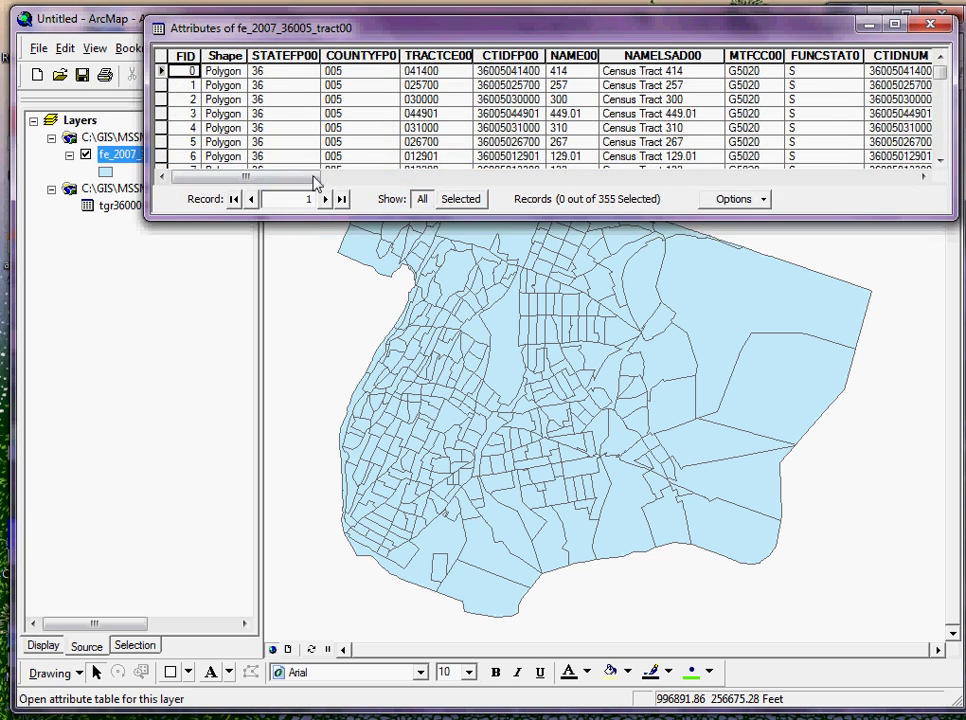
{"action": "left_click_drag", "start_coordinate": [305, 217], "coordinate": [442, 316]}
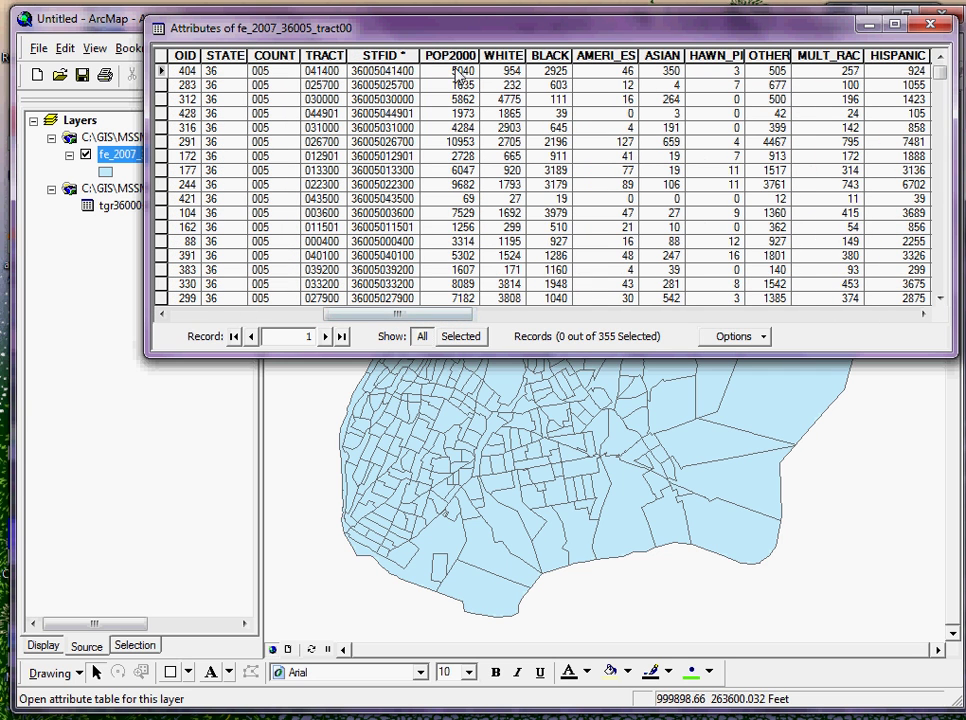
{"action": "mouse_move", "coordinate": [450, 55]}
{"action": "left_mouse_down"}
{"action": "mouse_move", "coordinate": [824, 50]}
{"action": "mouse_move", "coordinate": [680, 45]}
{"action": "mouse_move", "coordinate": [648, 65]}
{"action": "mouse_move", "coordinate": [376, 47]}
{"action": "mouse_move", "coordinate": [450, 50]}
{"action": "left_mouse_up"}
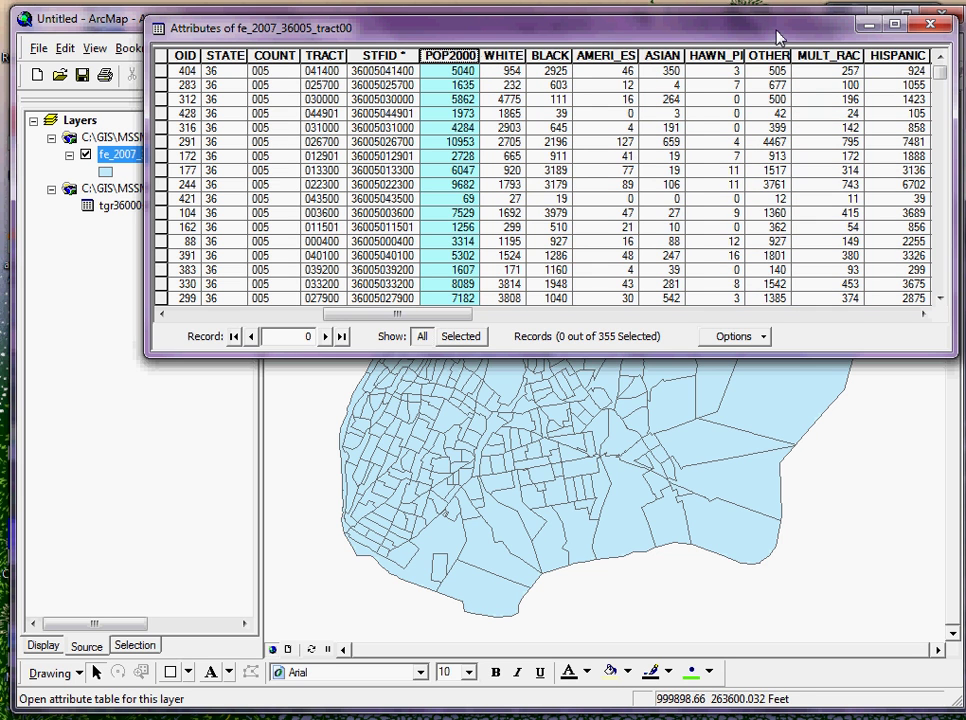
{"action": "left_click", "coordinate": [931, 25]}
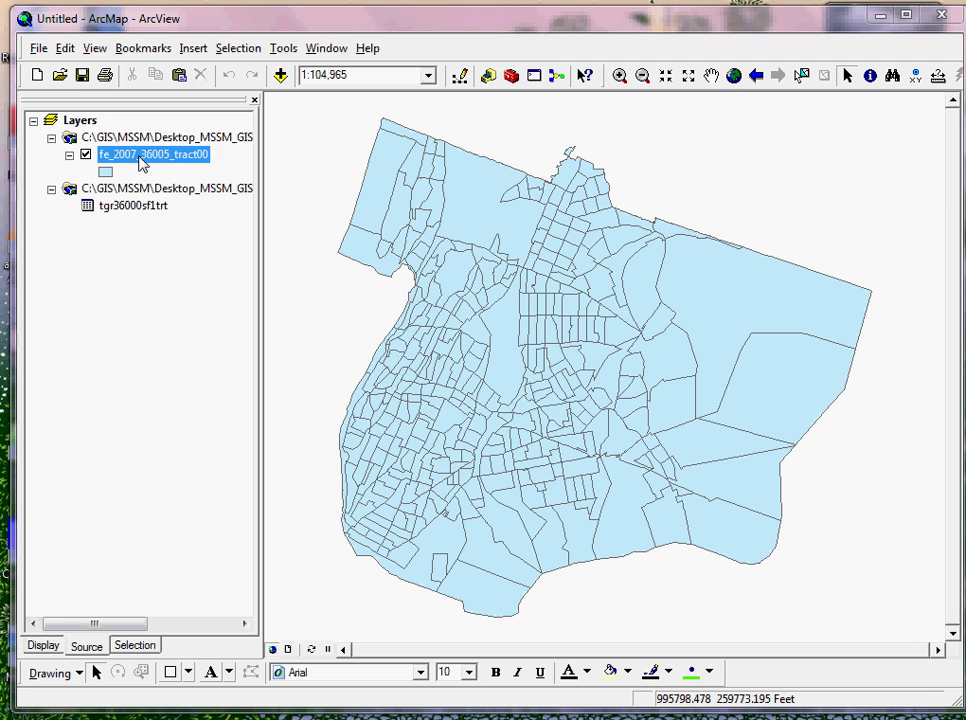
Export the joined tract layer to Week_4\my_new_CT_data.shp and add it to the map.
{"action": "right_click", "coordinate": [142, 164]}
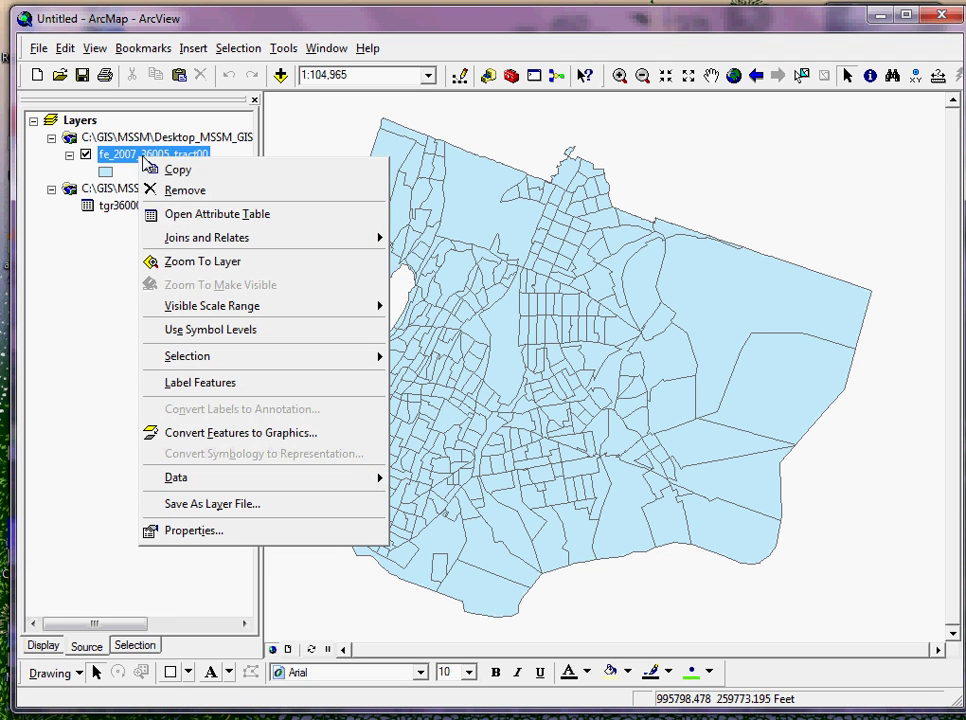
{"action": "mouse_move", "coordinate": [243, 477]}
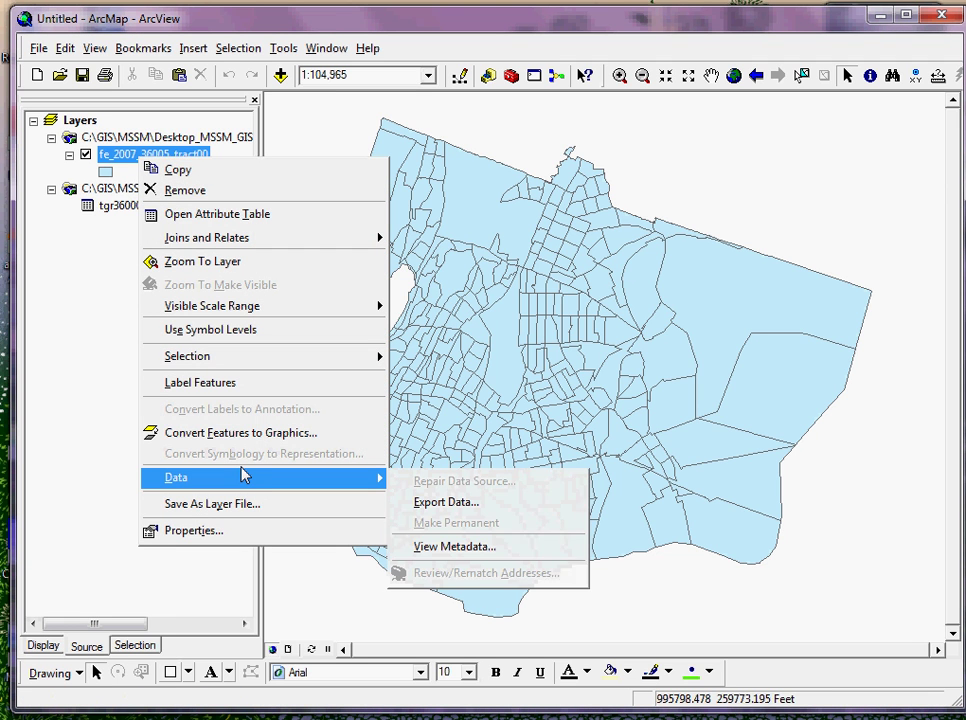
{"action": "left_click", "coordinate": [446, 503]}
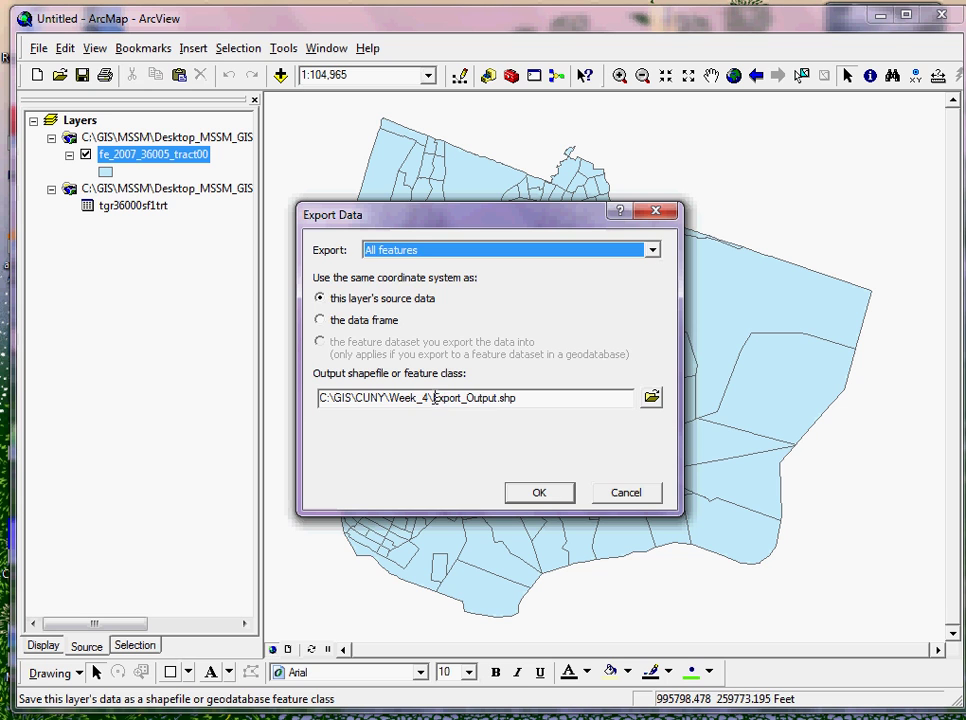
{"action": "left_click_drag", "start_coordinate": [433, 399], "coordinate": [554, 409]}
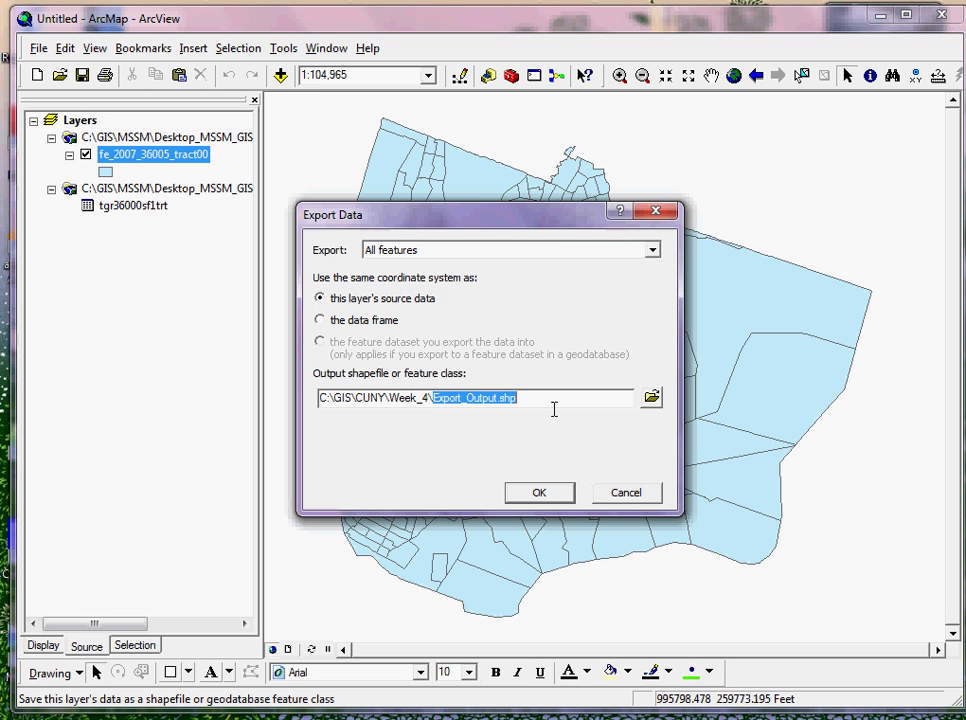
{"action": "type", "text": "my"}
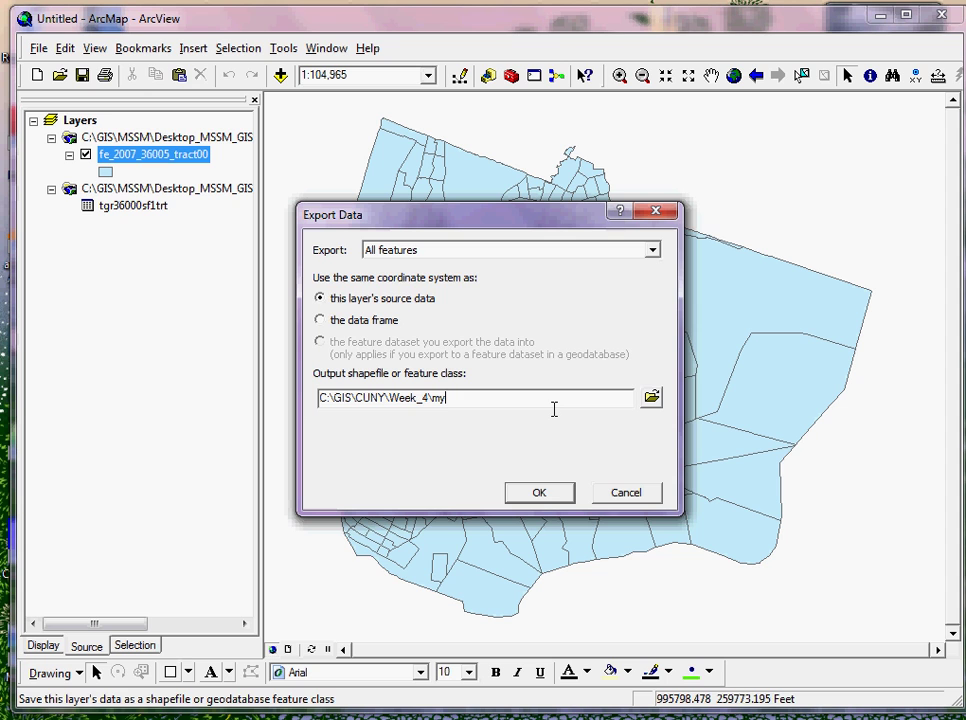
{"action": "type", "text": "_new_CT_data.shp"}
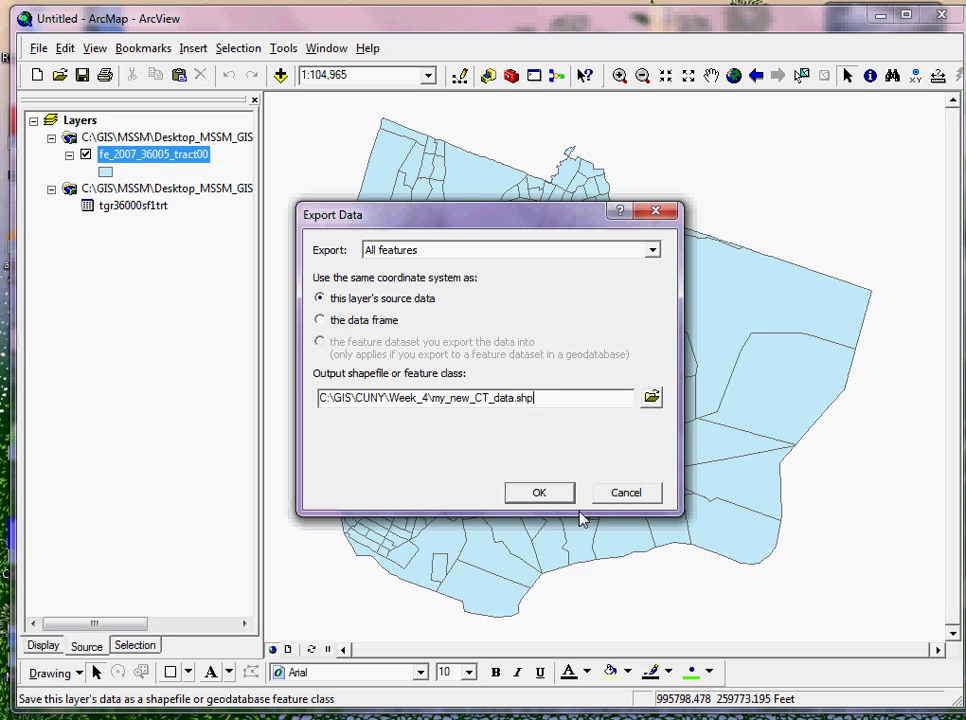
{"action": "left_click", "coordinate": [546, 496]}
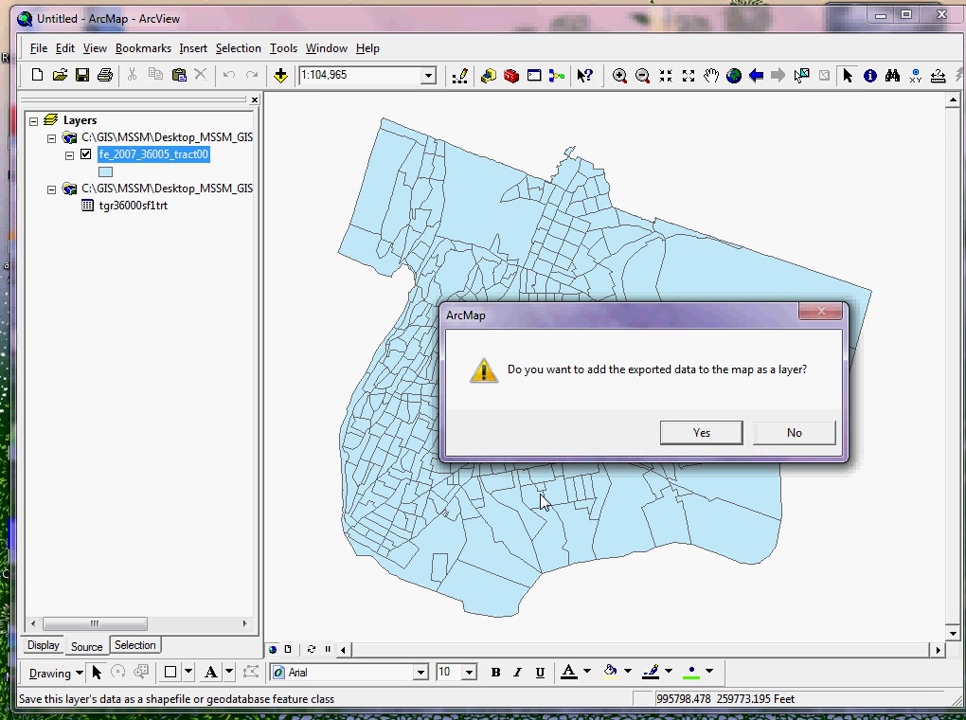
{"action": "left_click", "coordinate": [703, 435]}
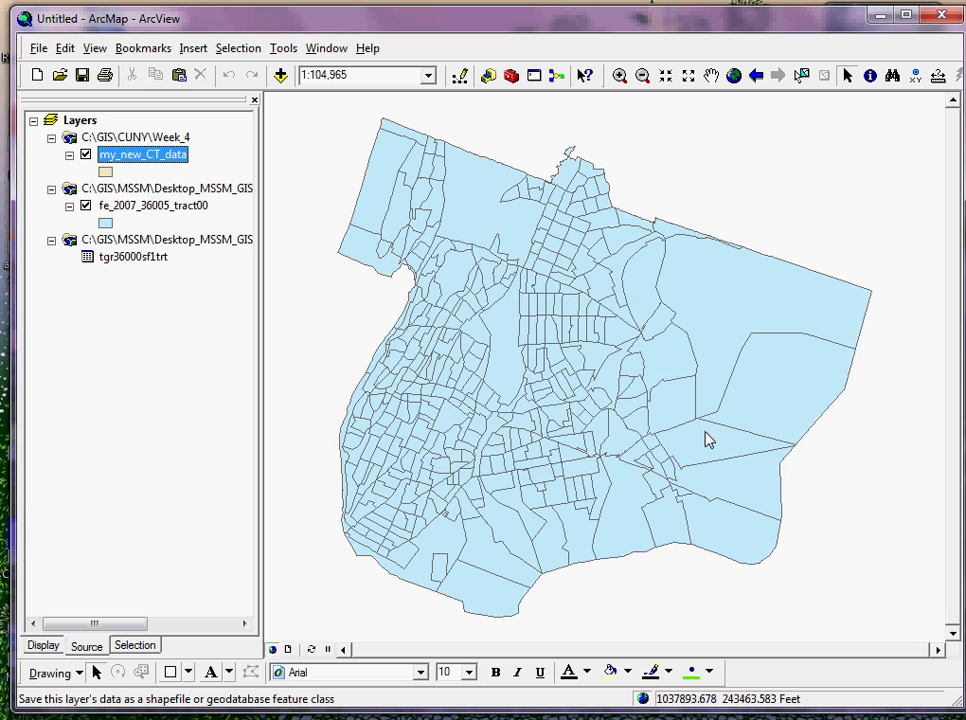
{"action": "right_click", "coordinate": [135, 162]}
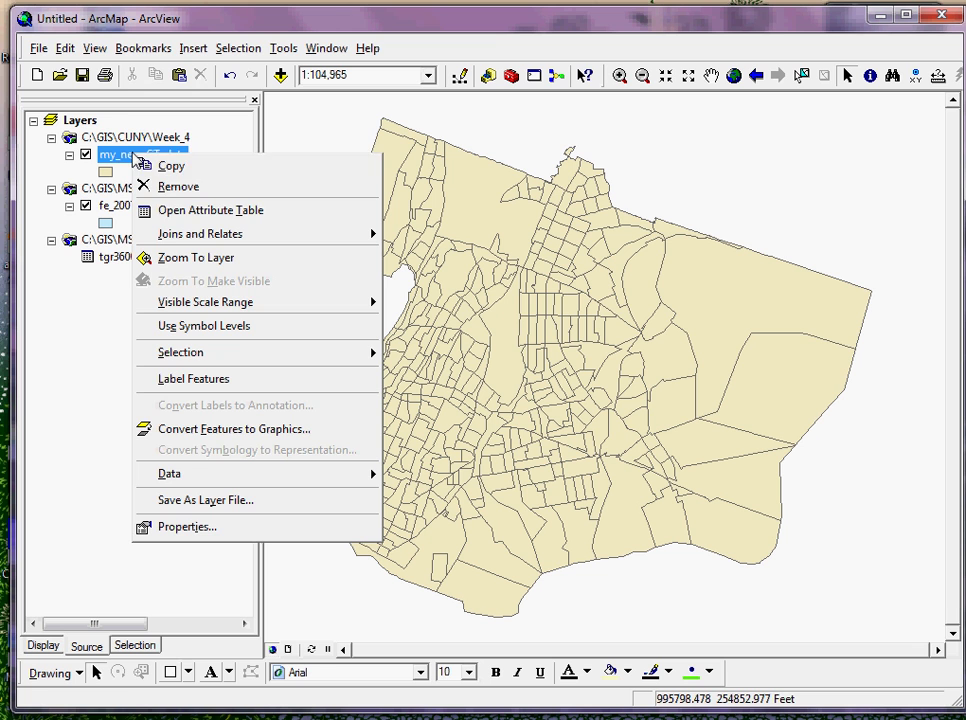
{"action": "left_click", "coordinate": [171, 214]}
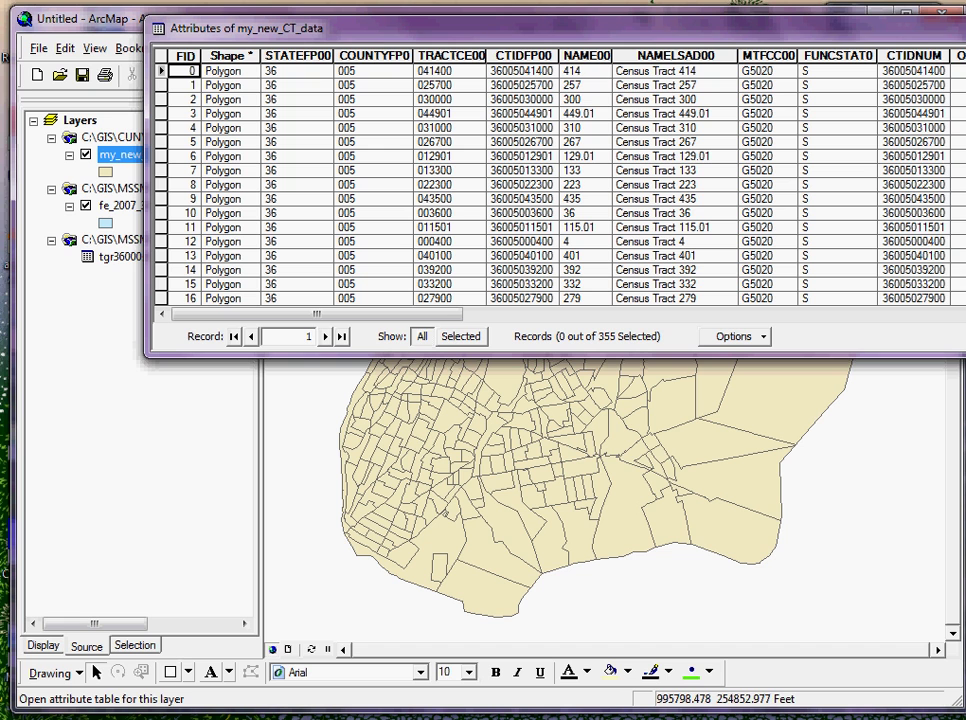
{"action": "left_click_drag", "start_coordinate": [964, 194], "coordinate": [927, 194]}
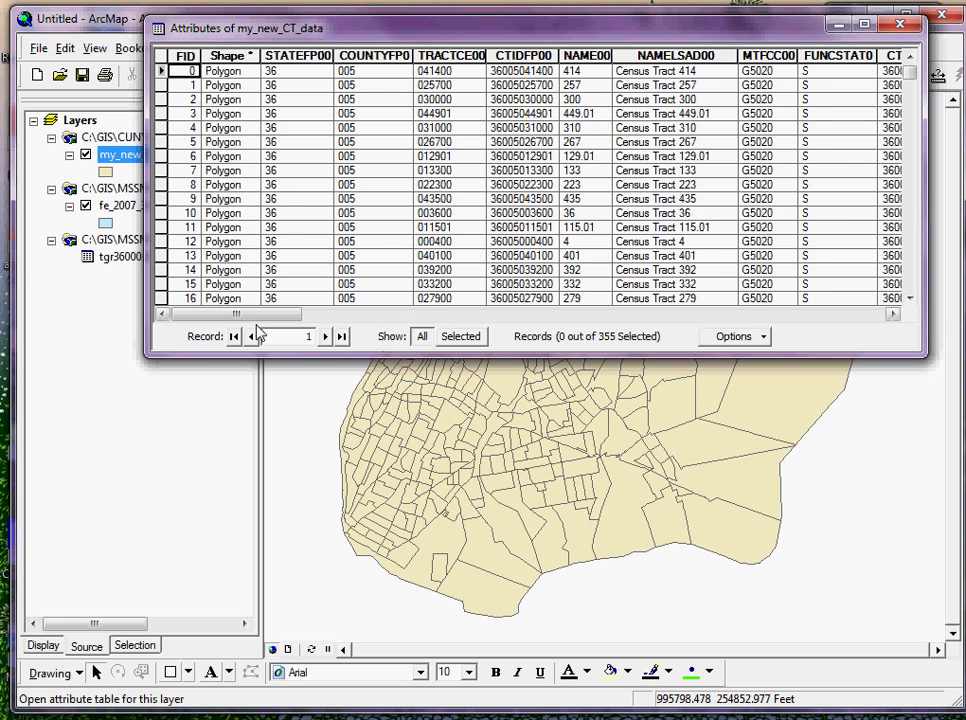
{"action": "left_click_drag", "start_coordinate": [270, 318], "coordinate": [467, 318]}
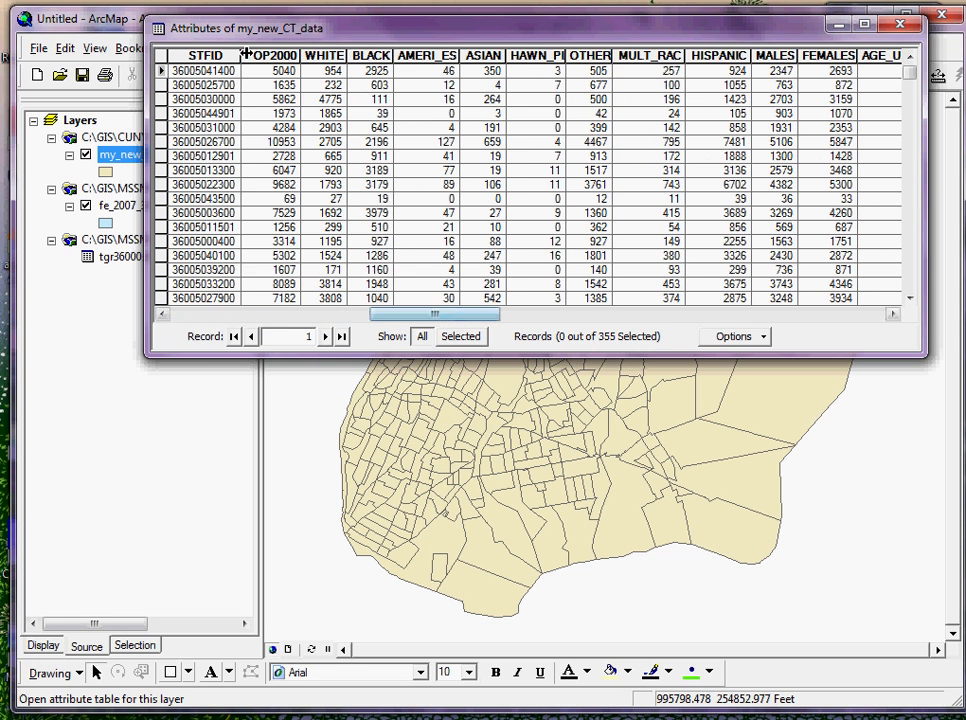
{"action": "left_click_drag", "start_coordinate": [252, 55], "coordinate": [340, 55]}
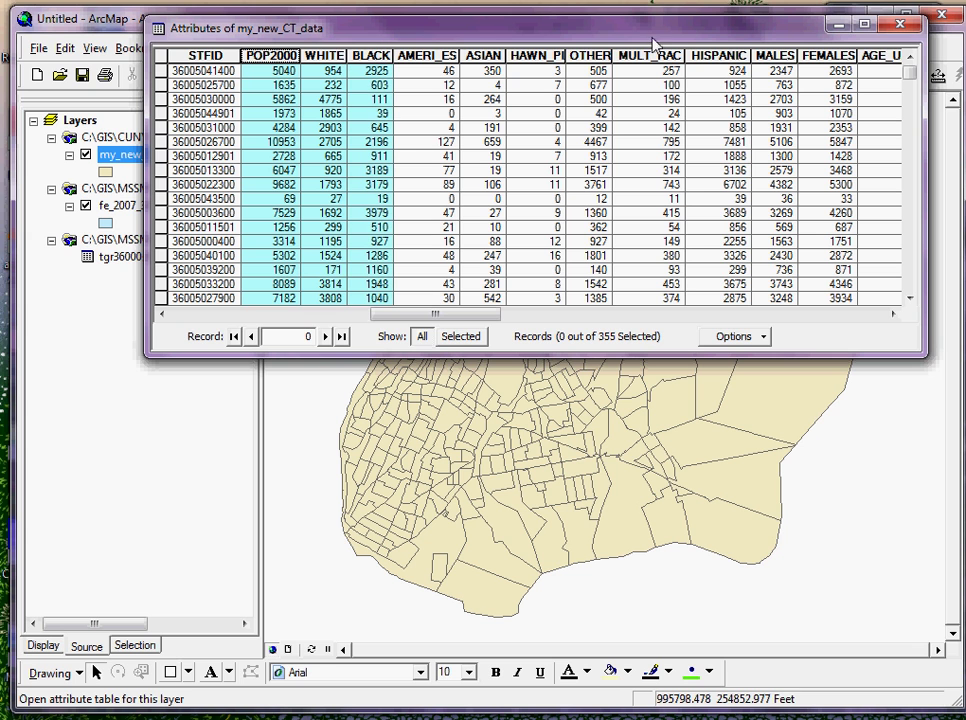
{"action": "left_click", "coordinate": [900, 24]}
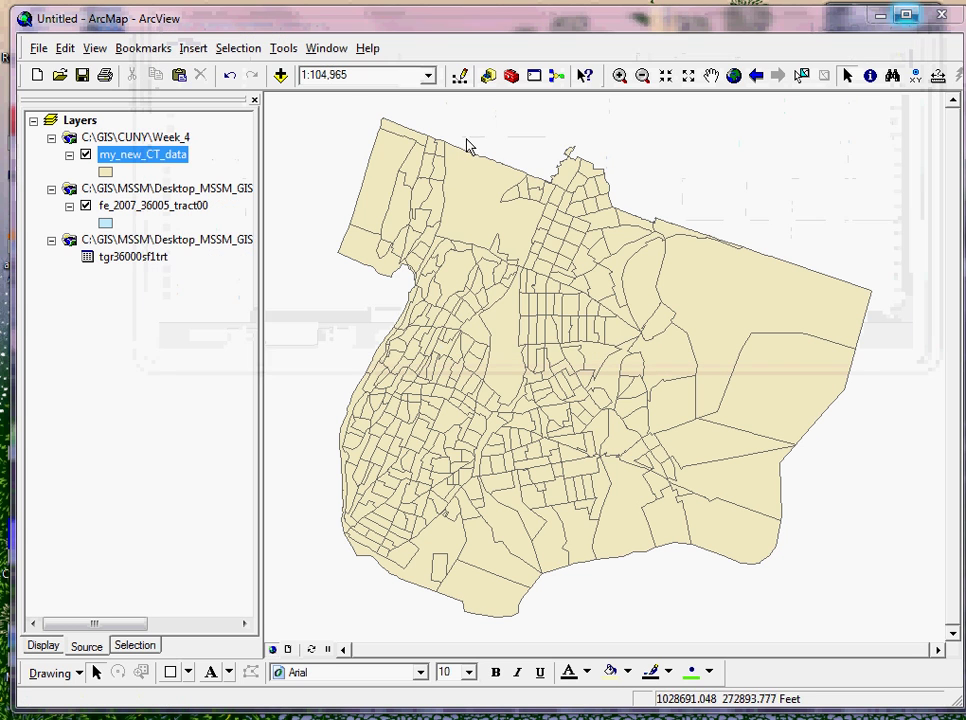
Symbolize my_new_CT_data with purple graduated colours on POP2000 in five Natural Breaks classes.
{"action": "double_click", "coordinate": [143, 158]}
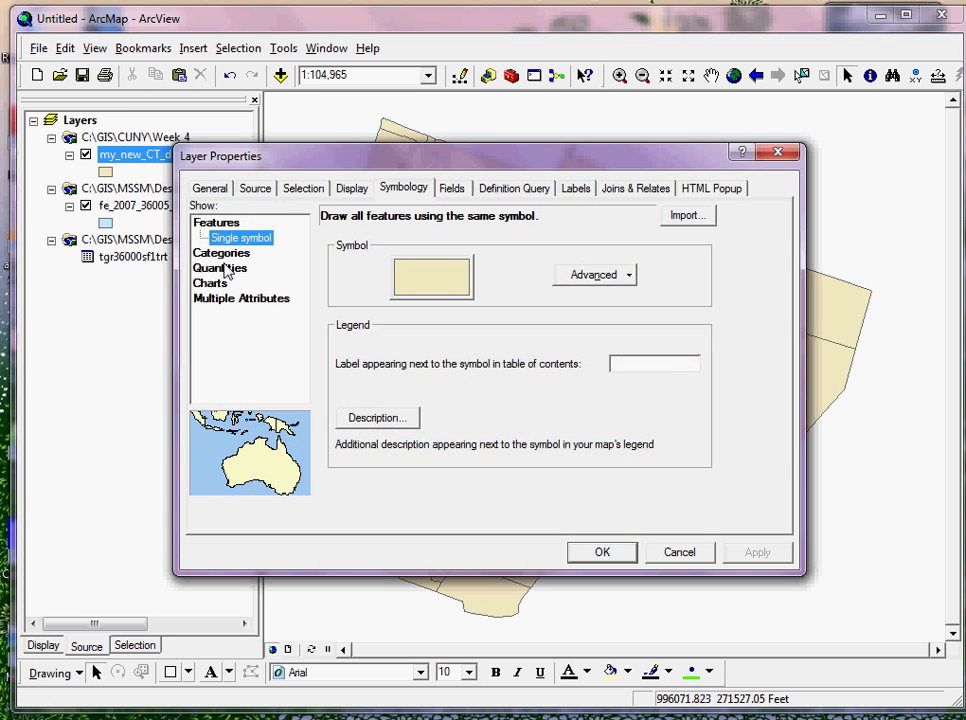
{"action": "left_click", "coordinate": [224, 269]}
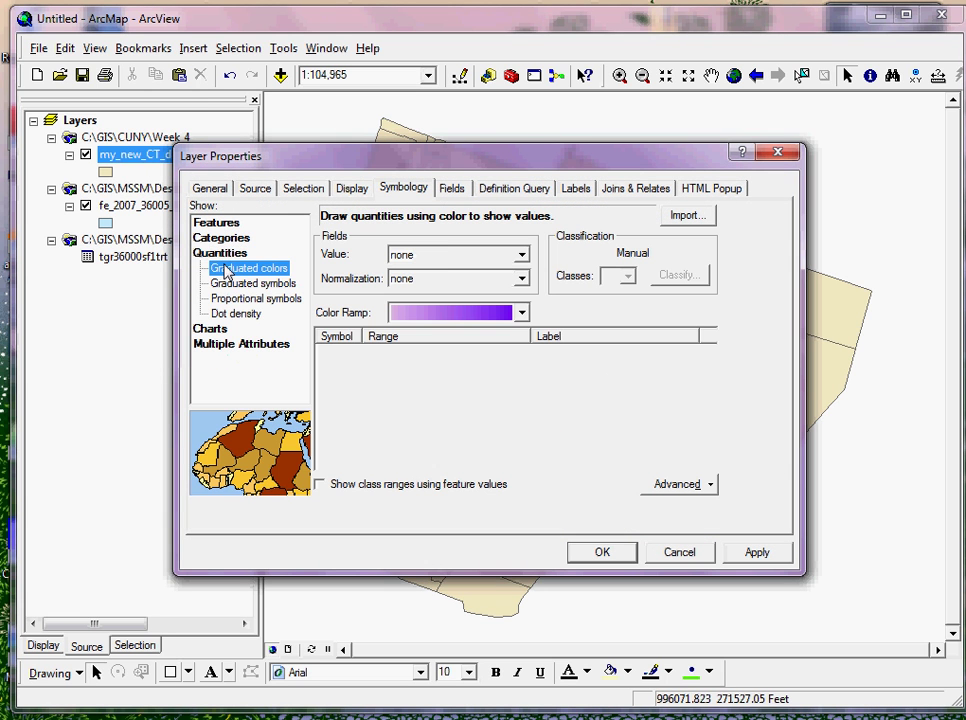
{"action": "left_click", "coordinate": [447, 257]}
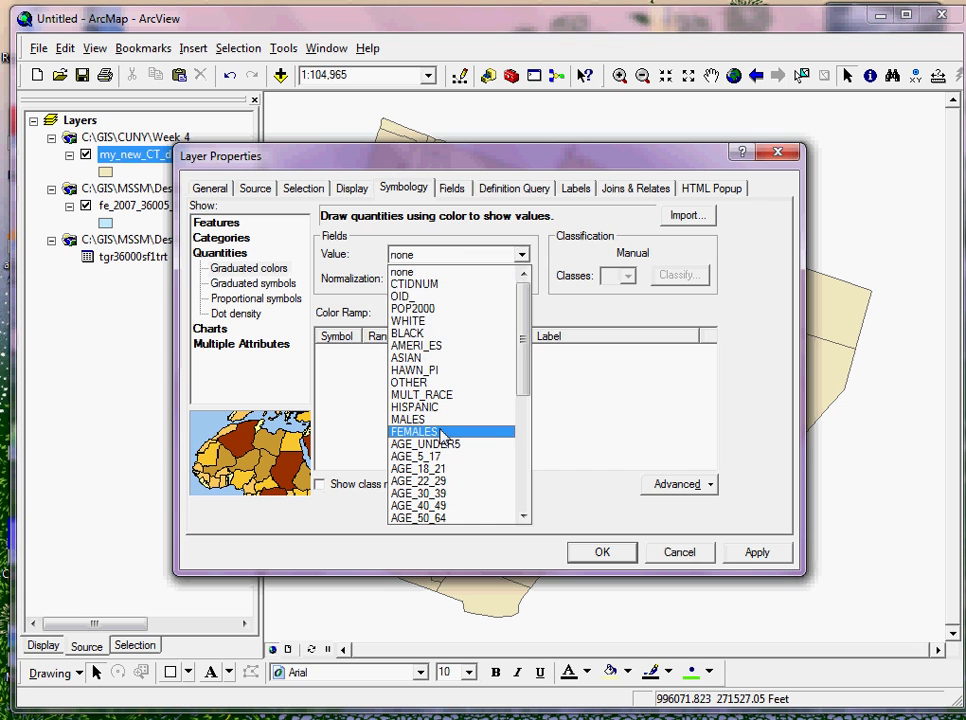
{"action": "left_click", "coordinate": [440, 309]}
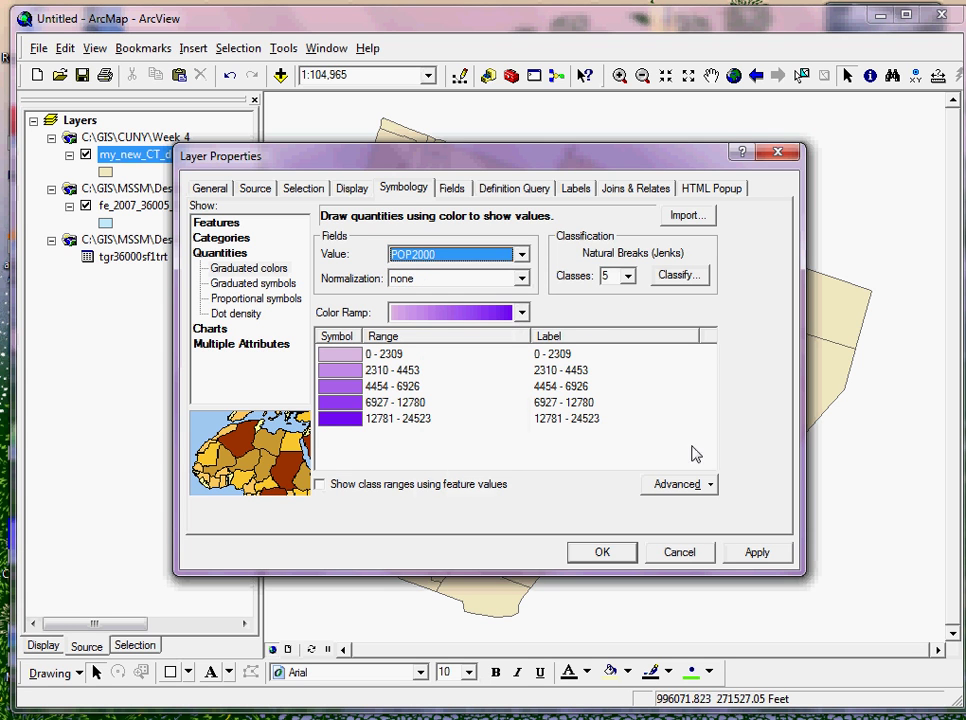
{"action": "left_click", "coordinate": [603, 553]}
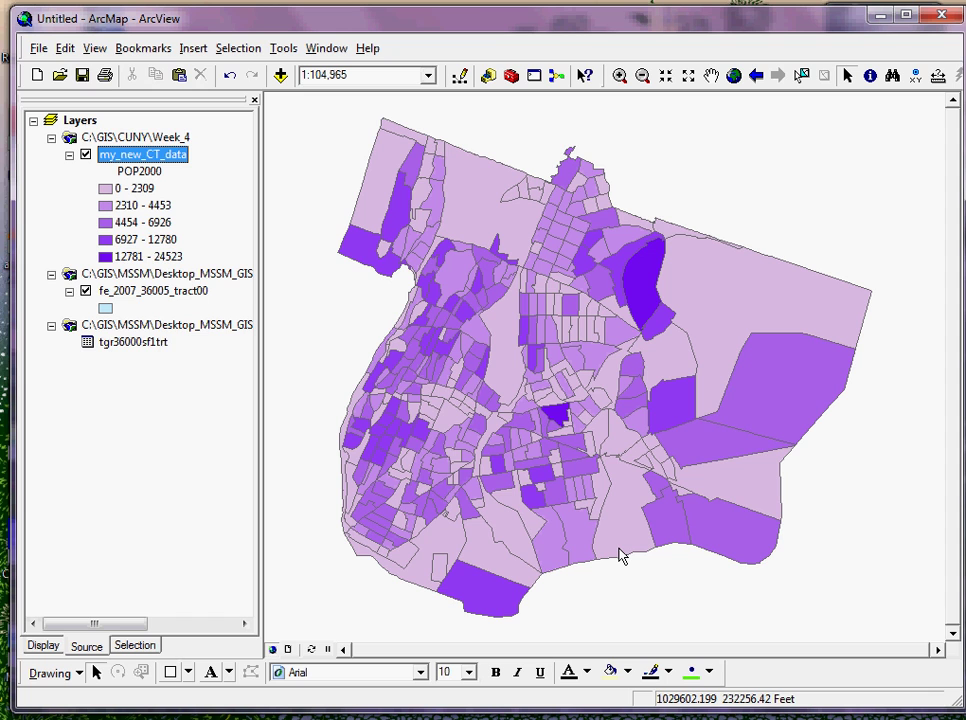